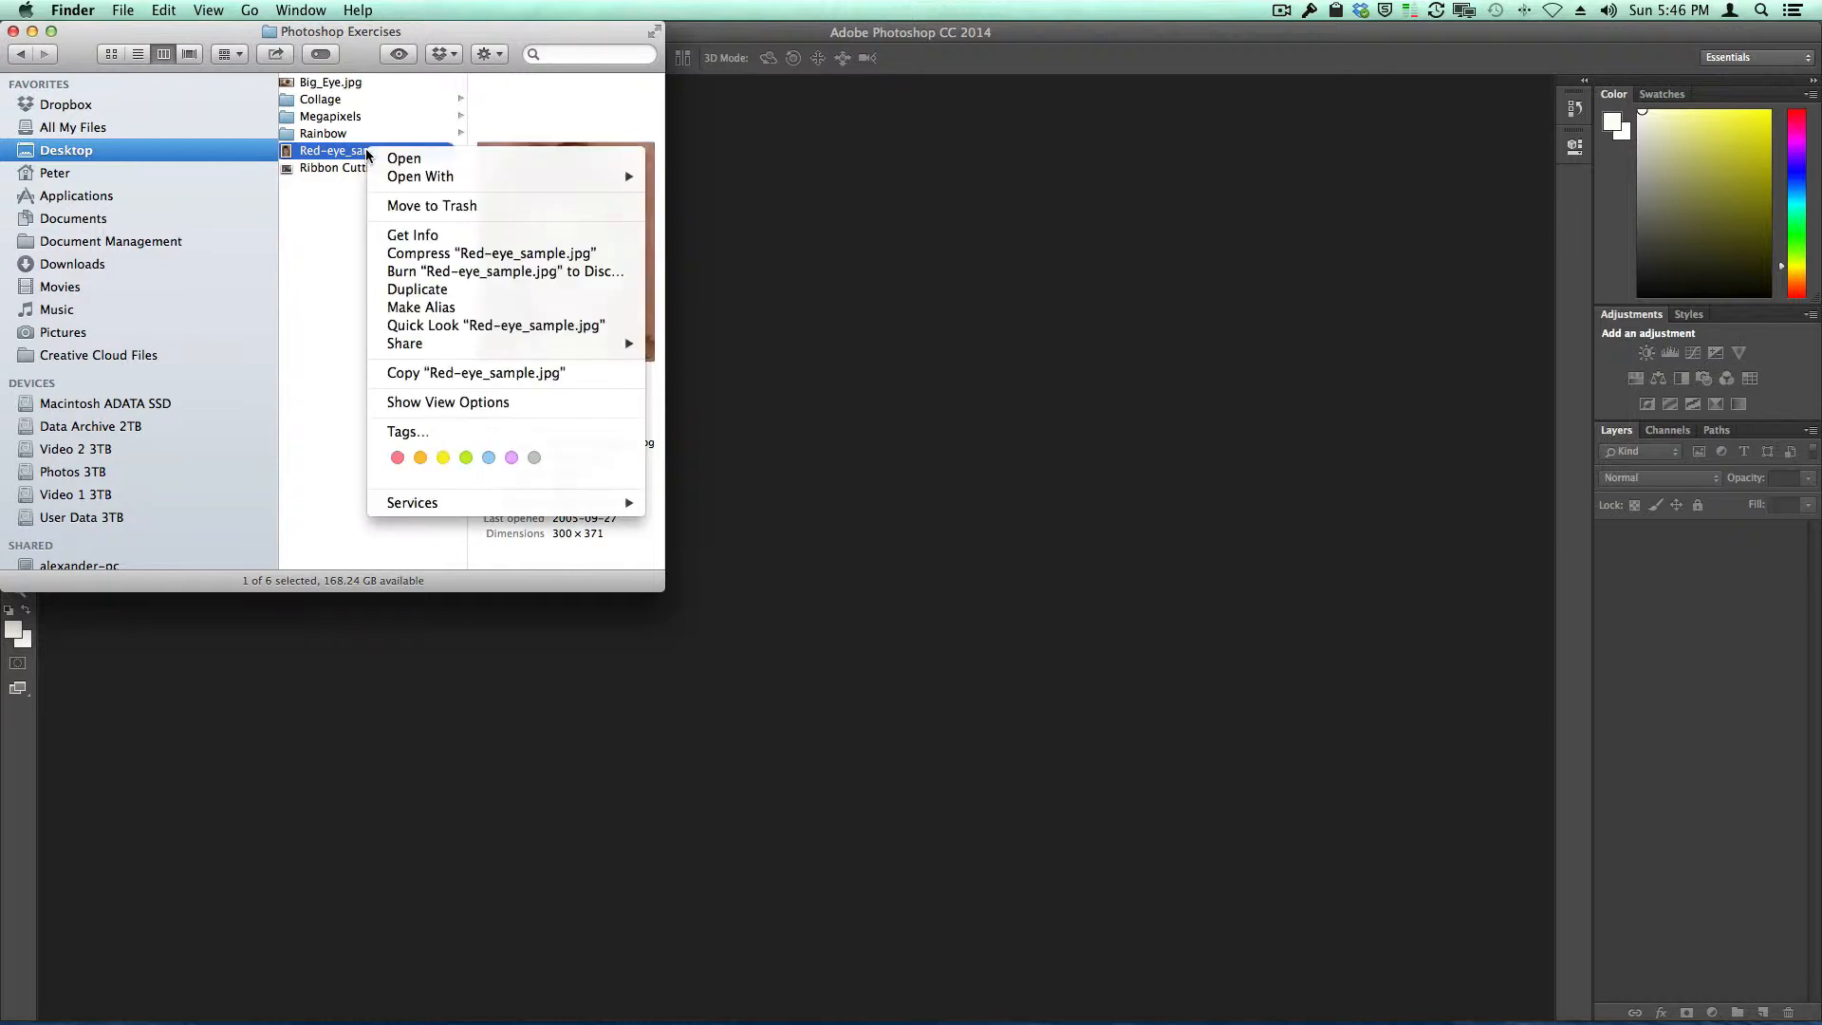
# - Open Red-eye_sample.jpg in Adobe Photoshop CC 2014 and fit the photo to the screen
pyautogui.moveTo(540, 186)
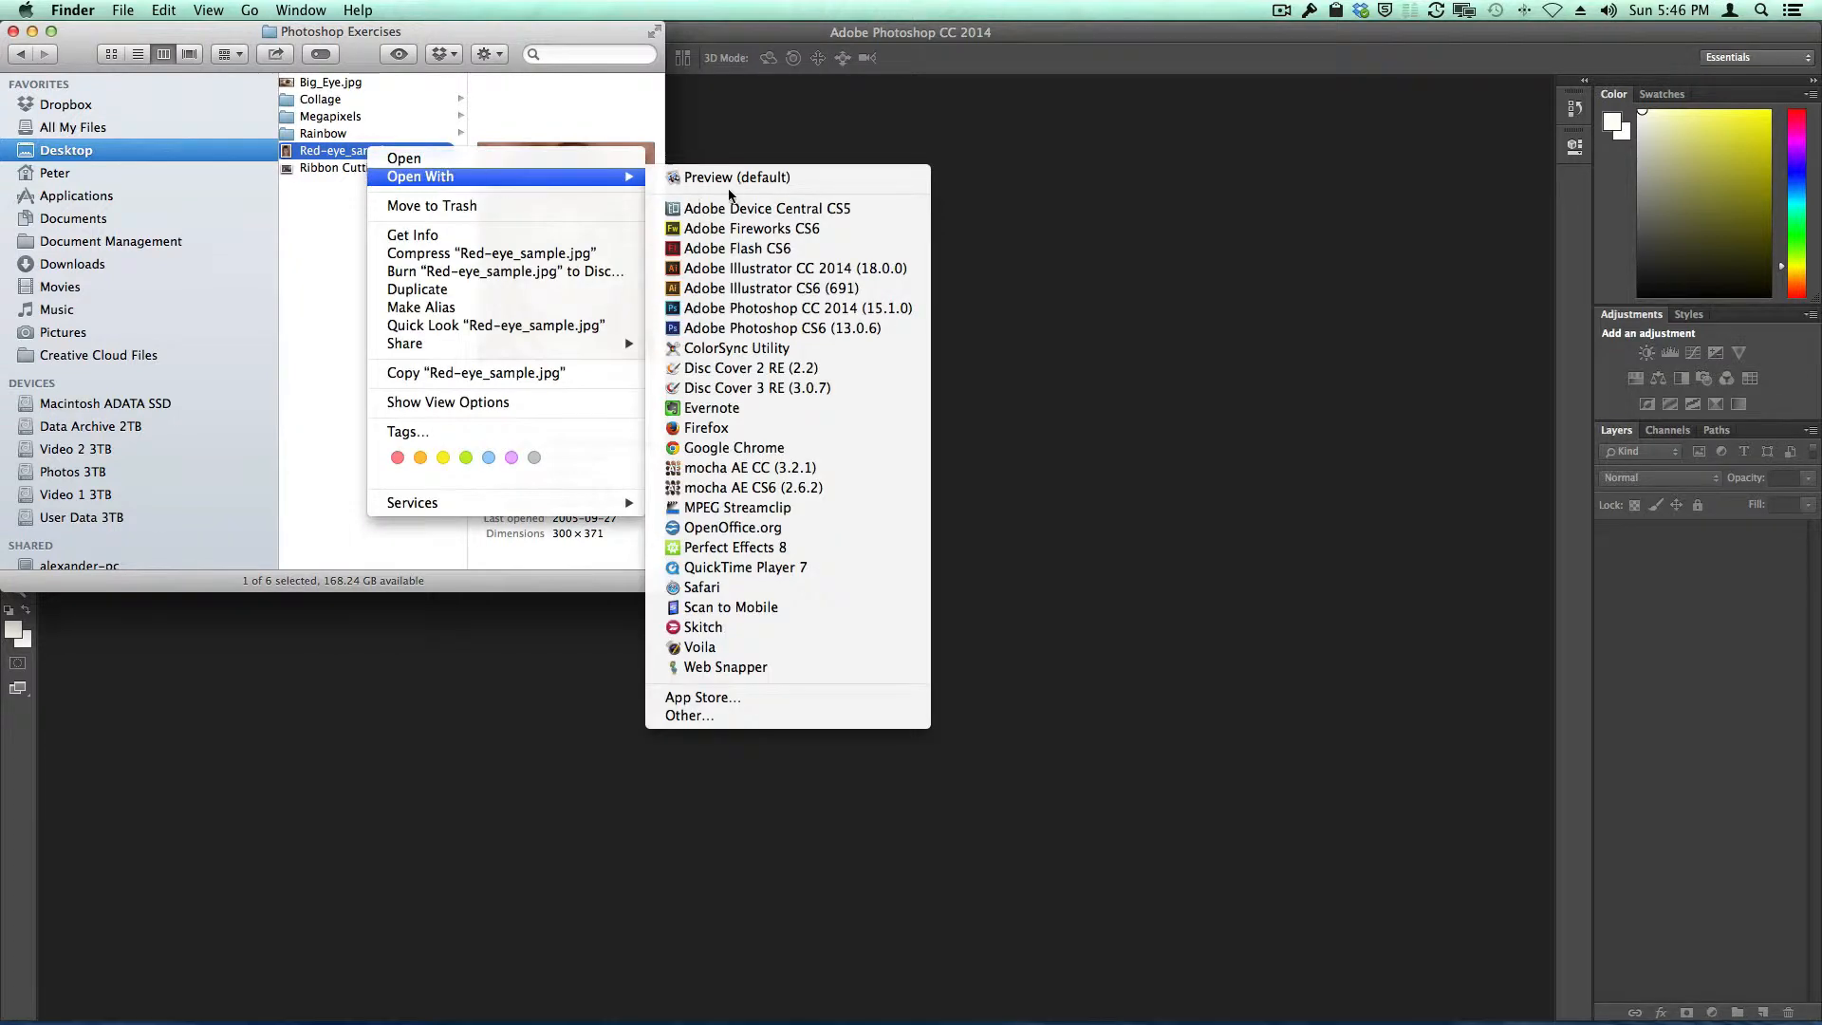
pyautogui.click(771, 309)
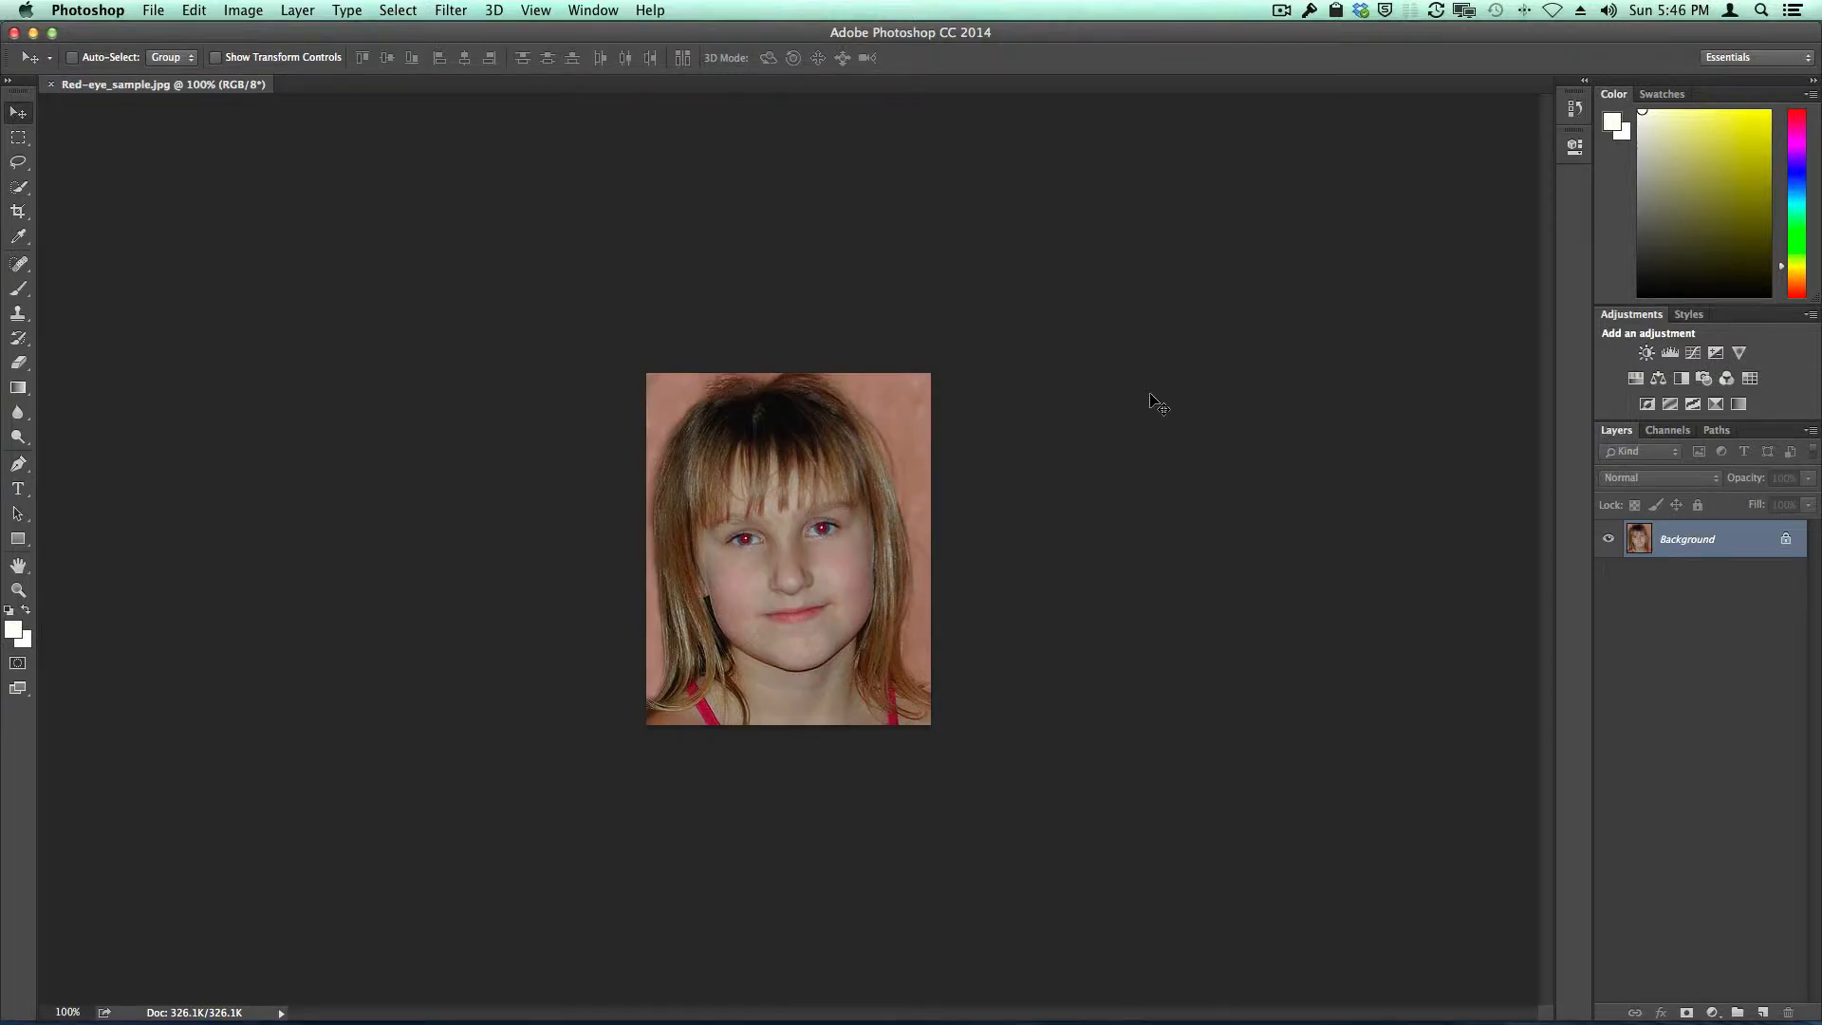
pyautogui.press('super')
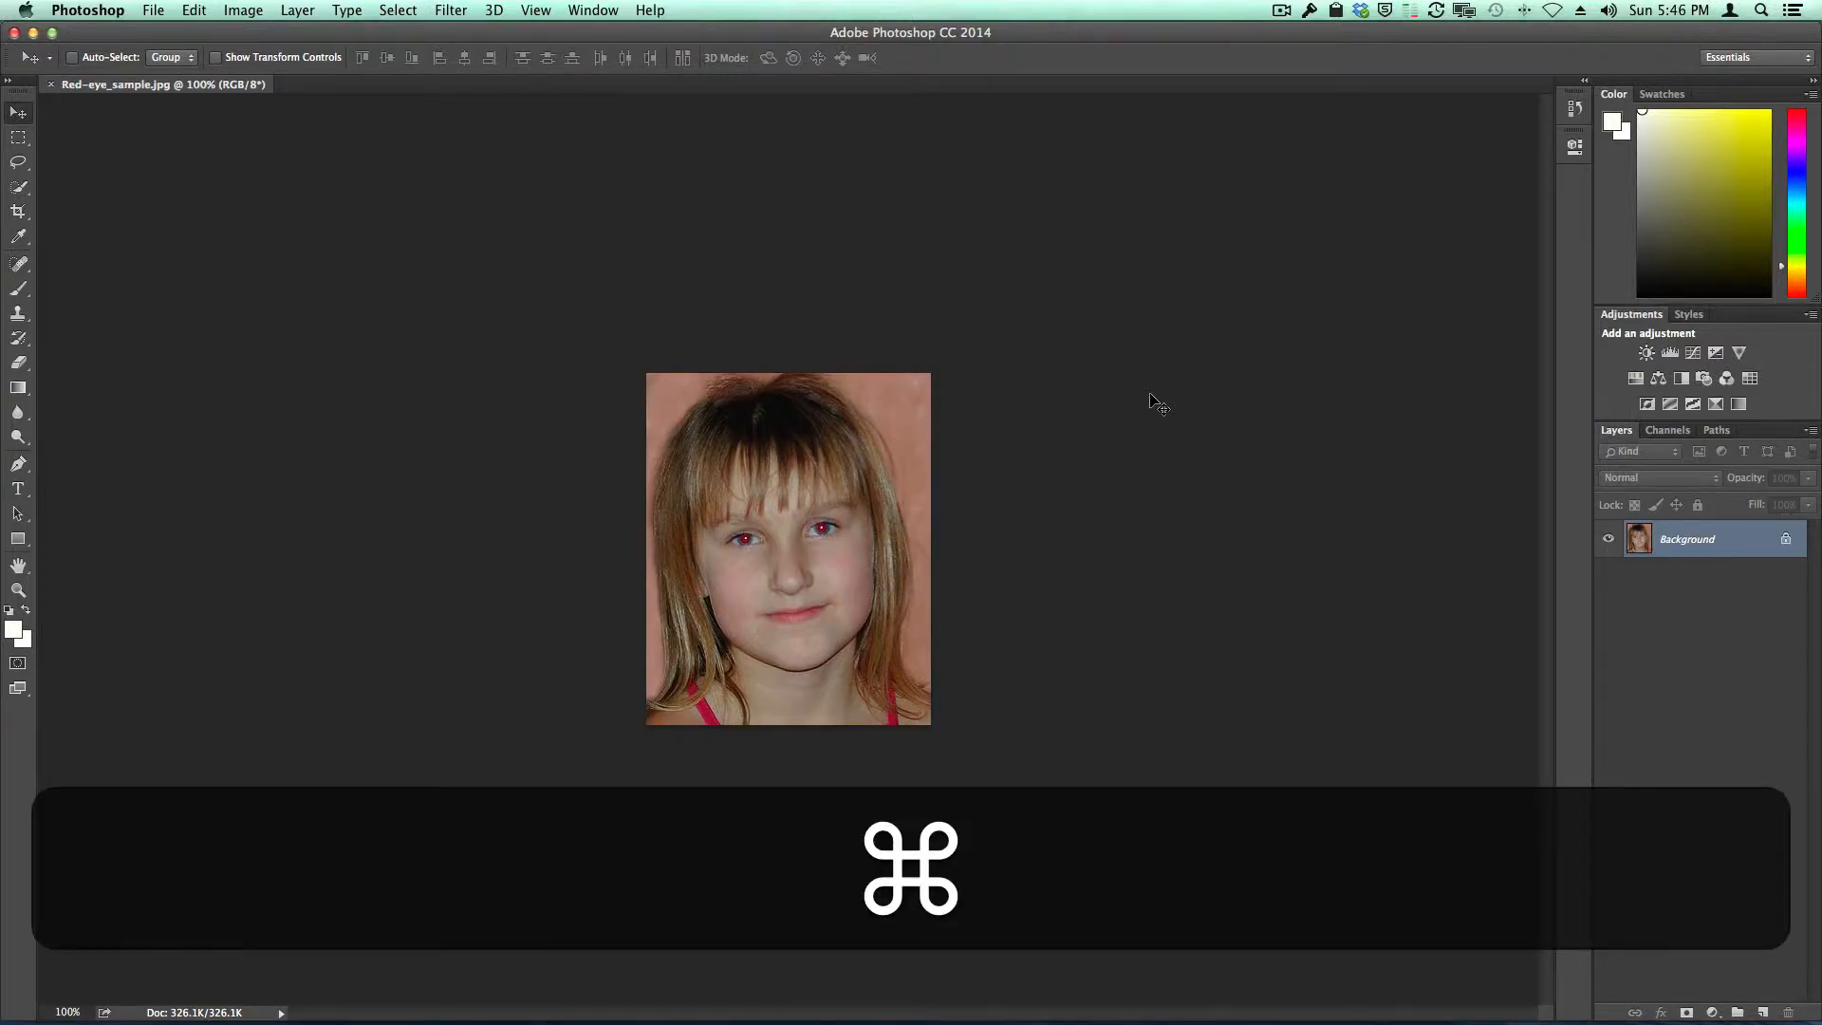
pyautogui.press('super+0')
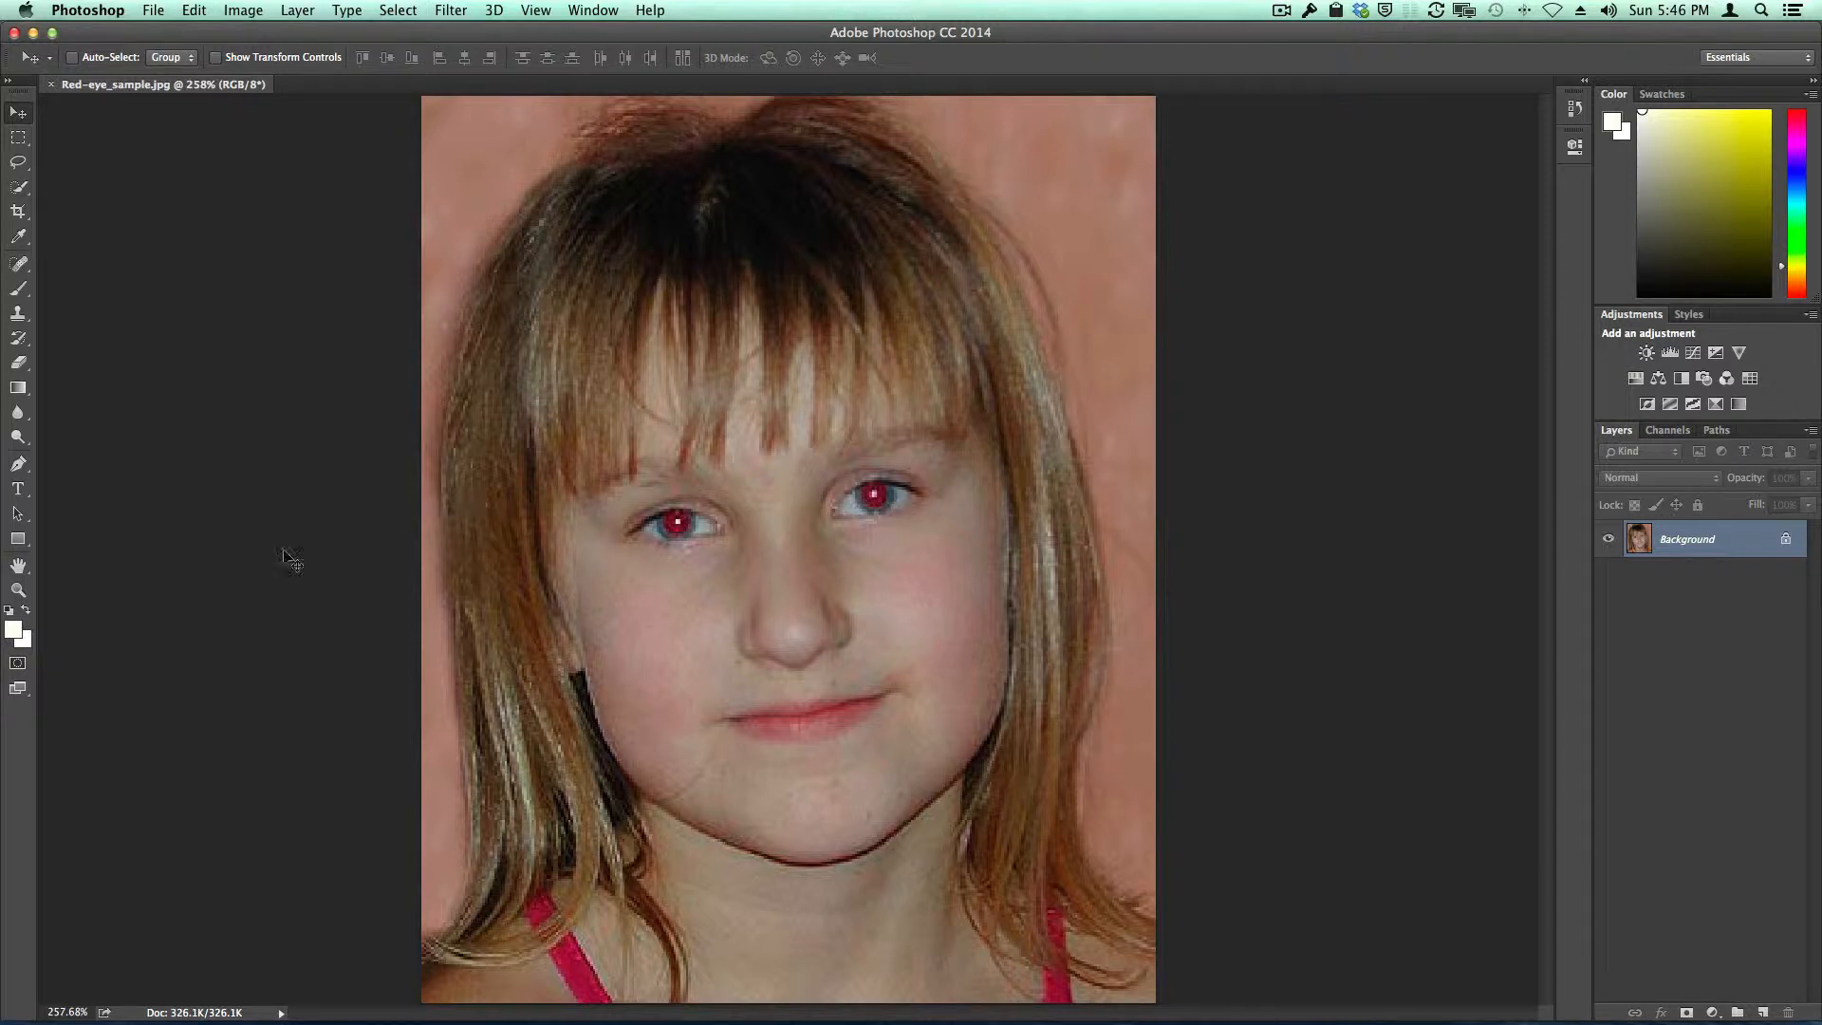
# - Try painting both red pupils black with the Brush tool, and revert the photo to its original history snapshot
pyautogui.click(10, 611)
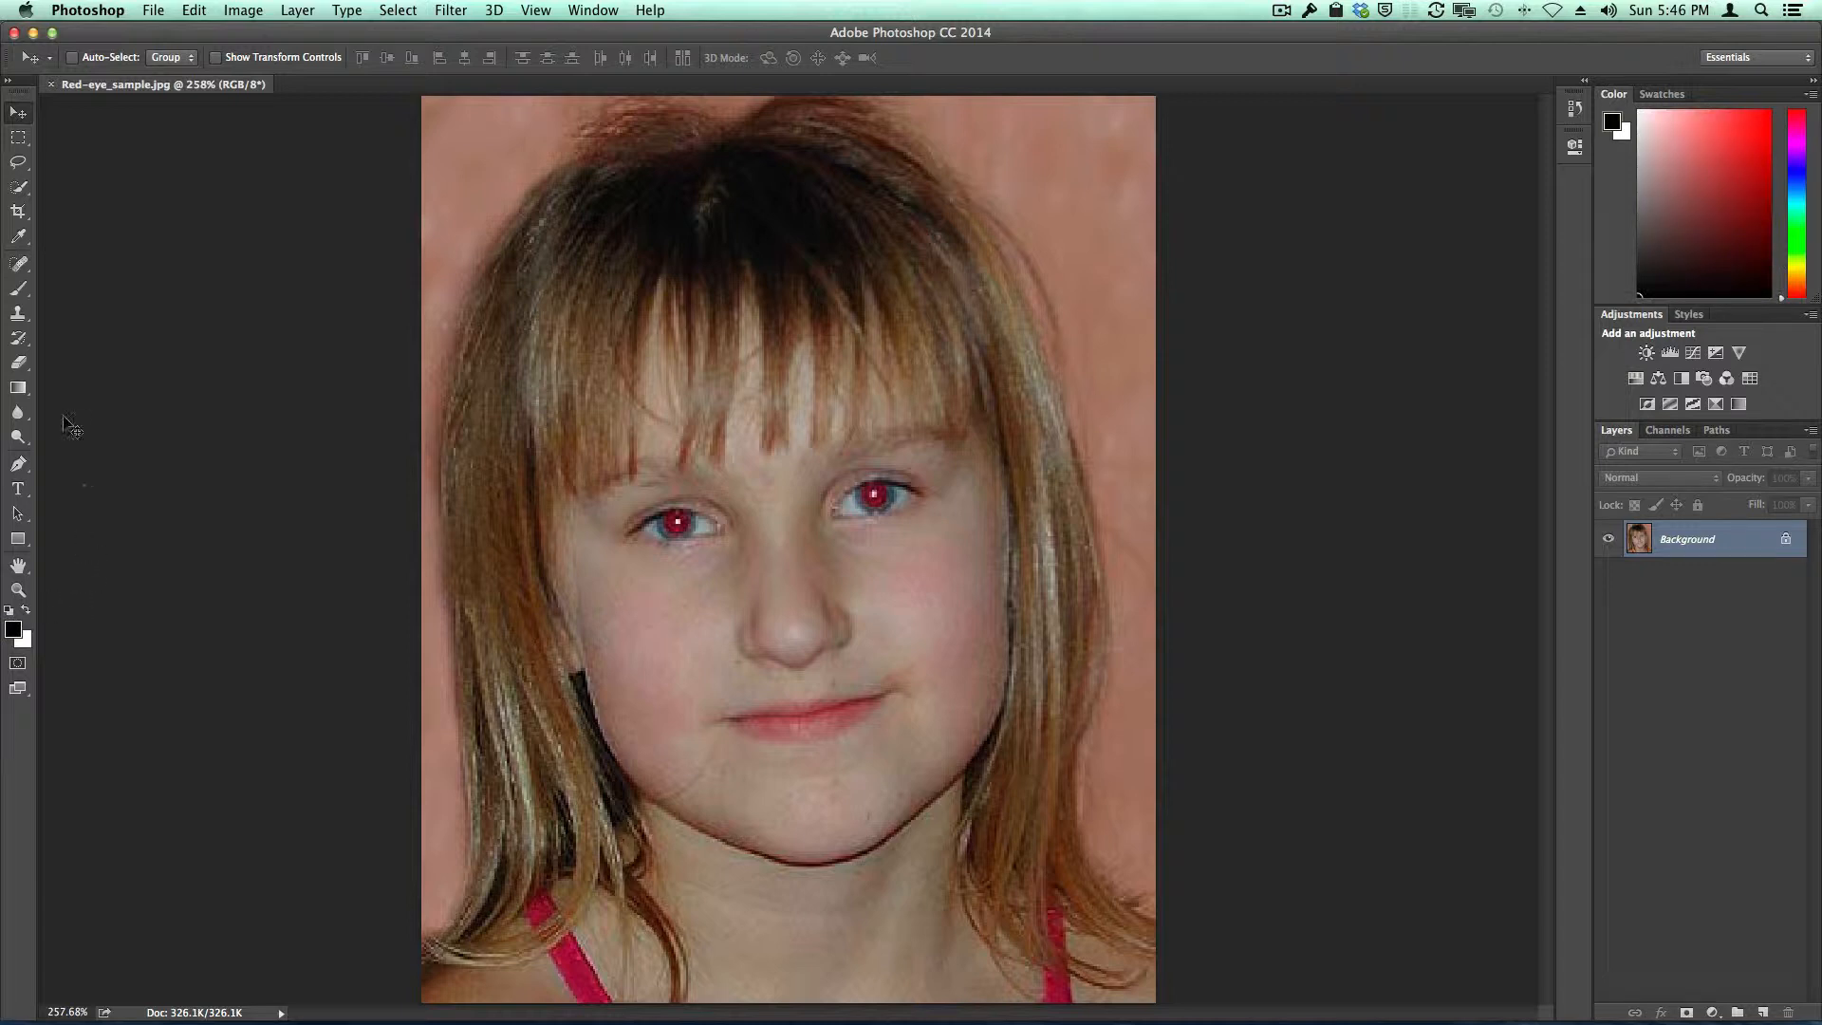
pyautogui.click(20, 290)
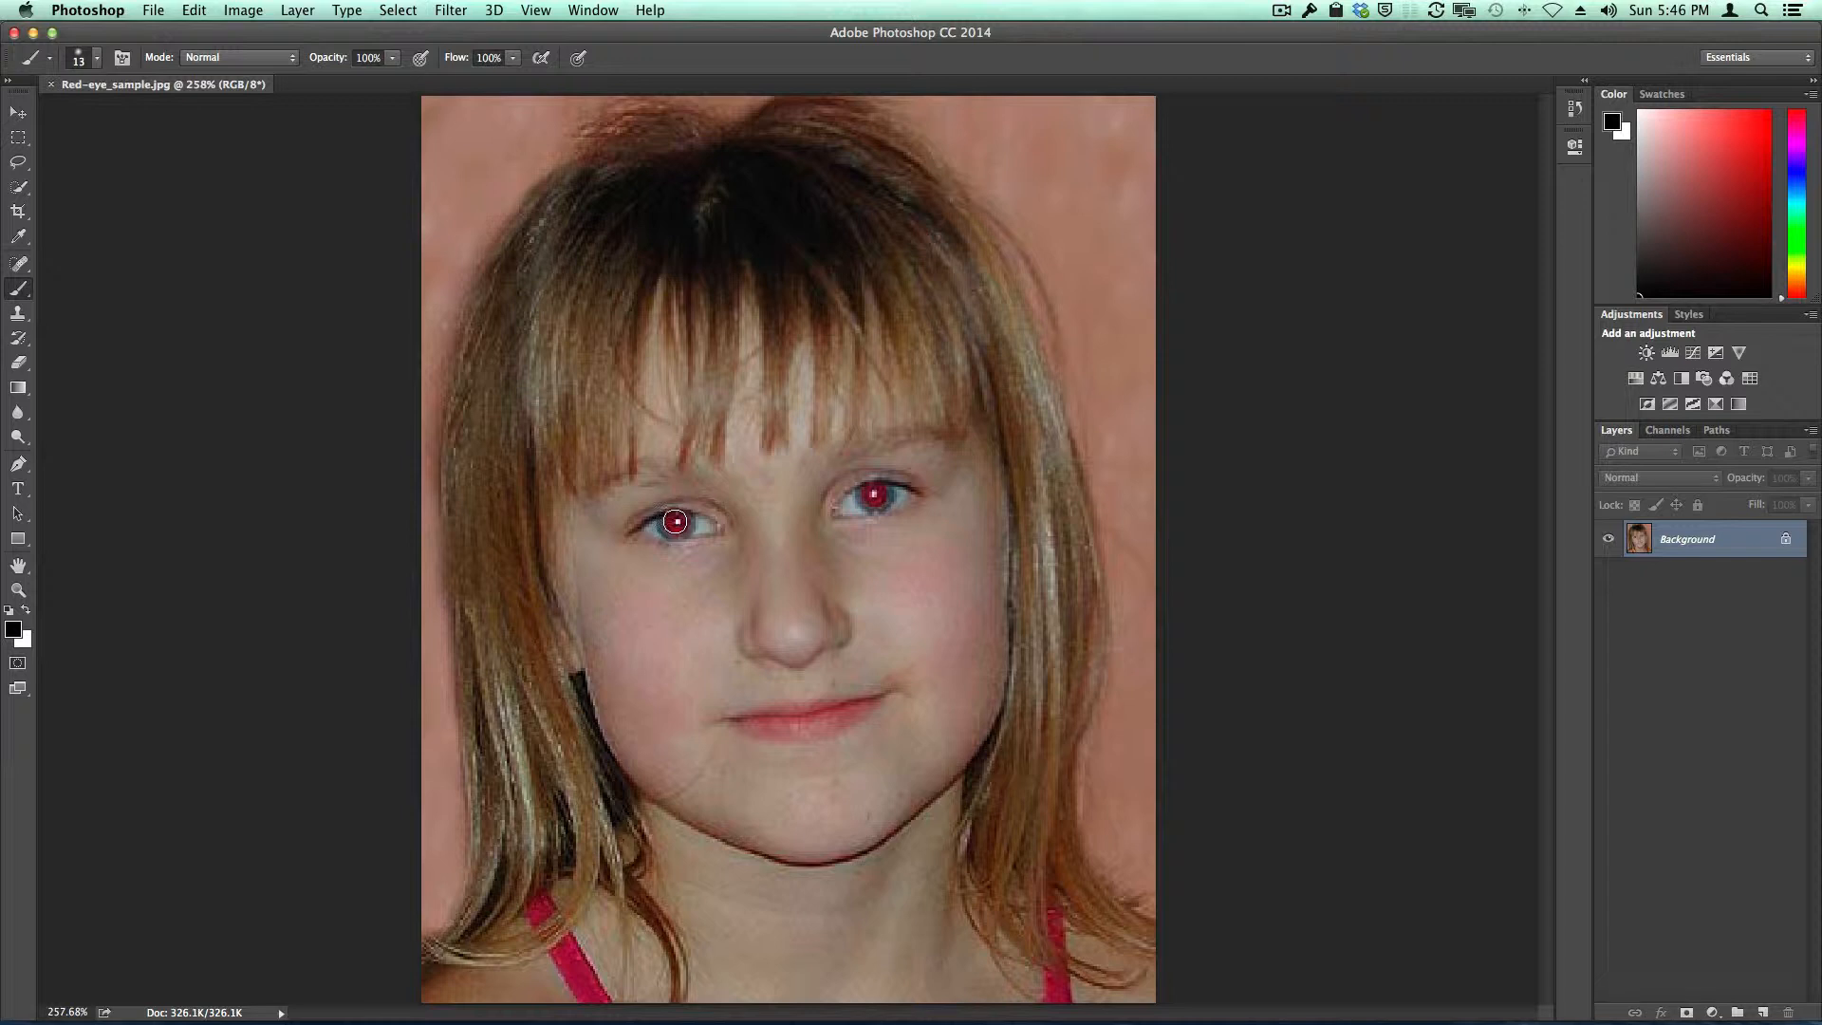
pyautogui.click(674, 521)
pyautogui.click(873, 492)
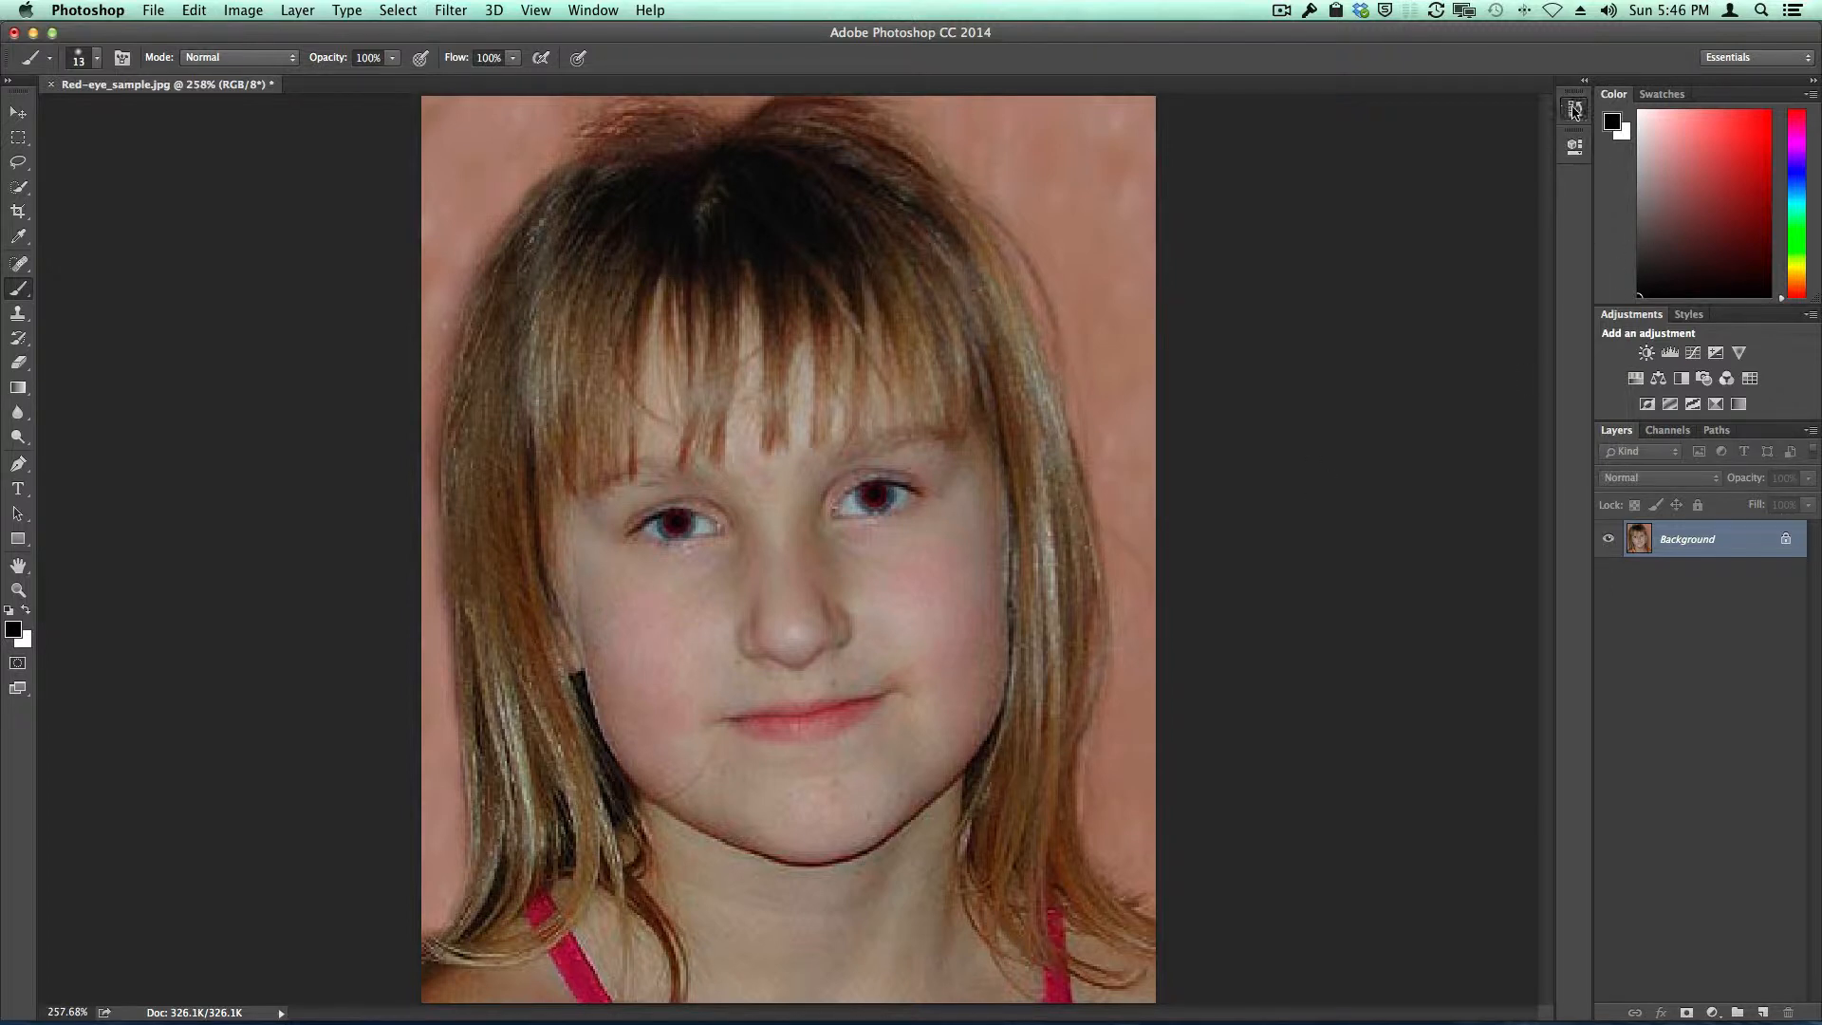
pyautogui.click(1574, 111)
pyautogui.click(1464, 123)
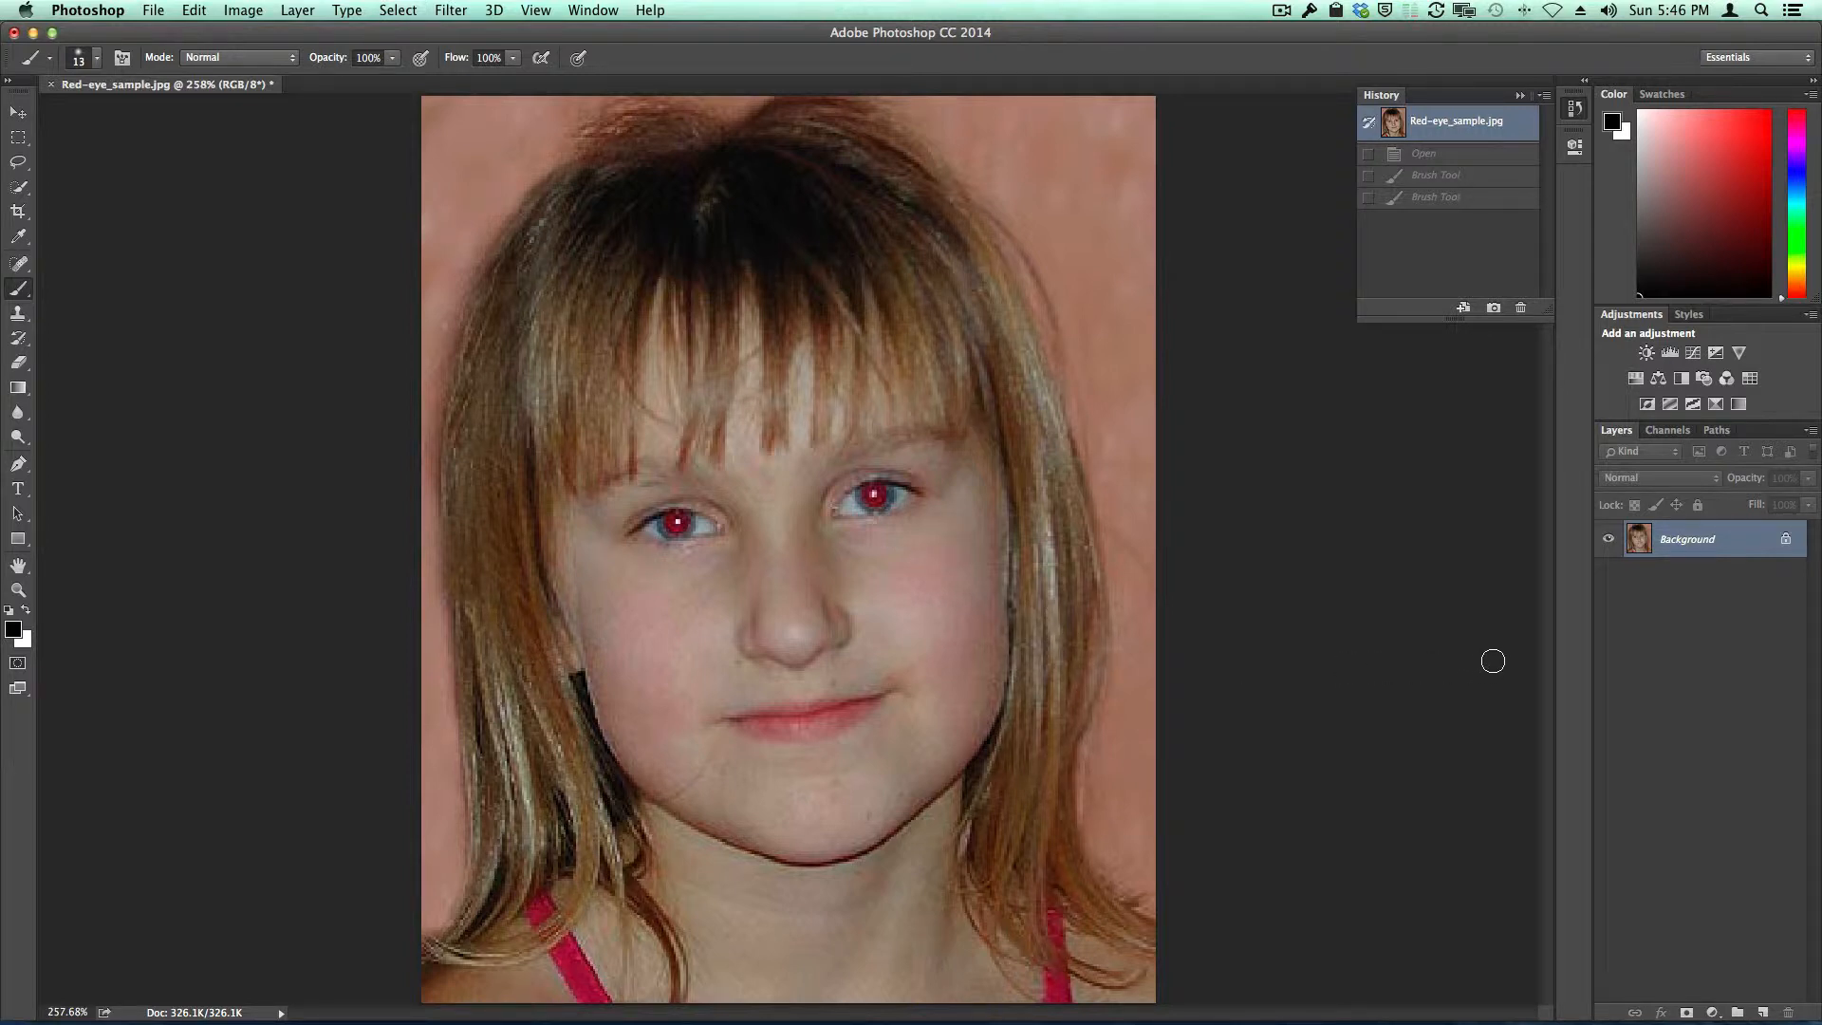
# - Duplicate the Background layer as Background copy within the same document
pyautogui.rightClick(1680, 541)
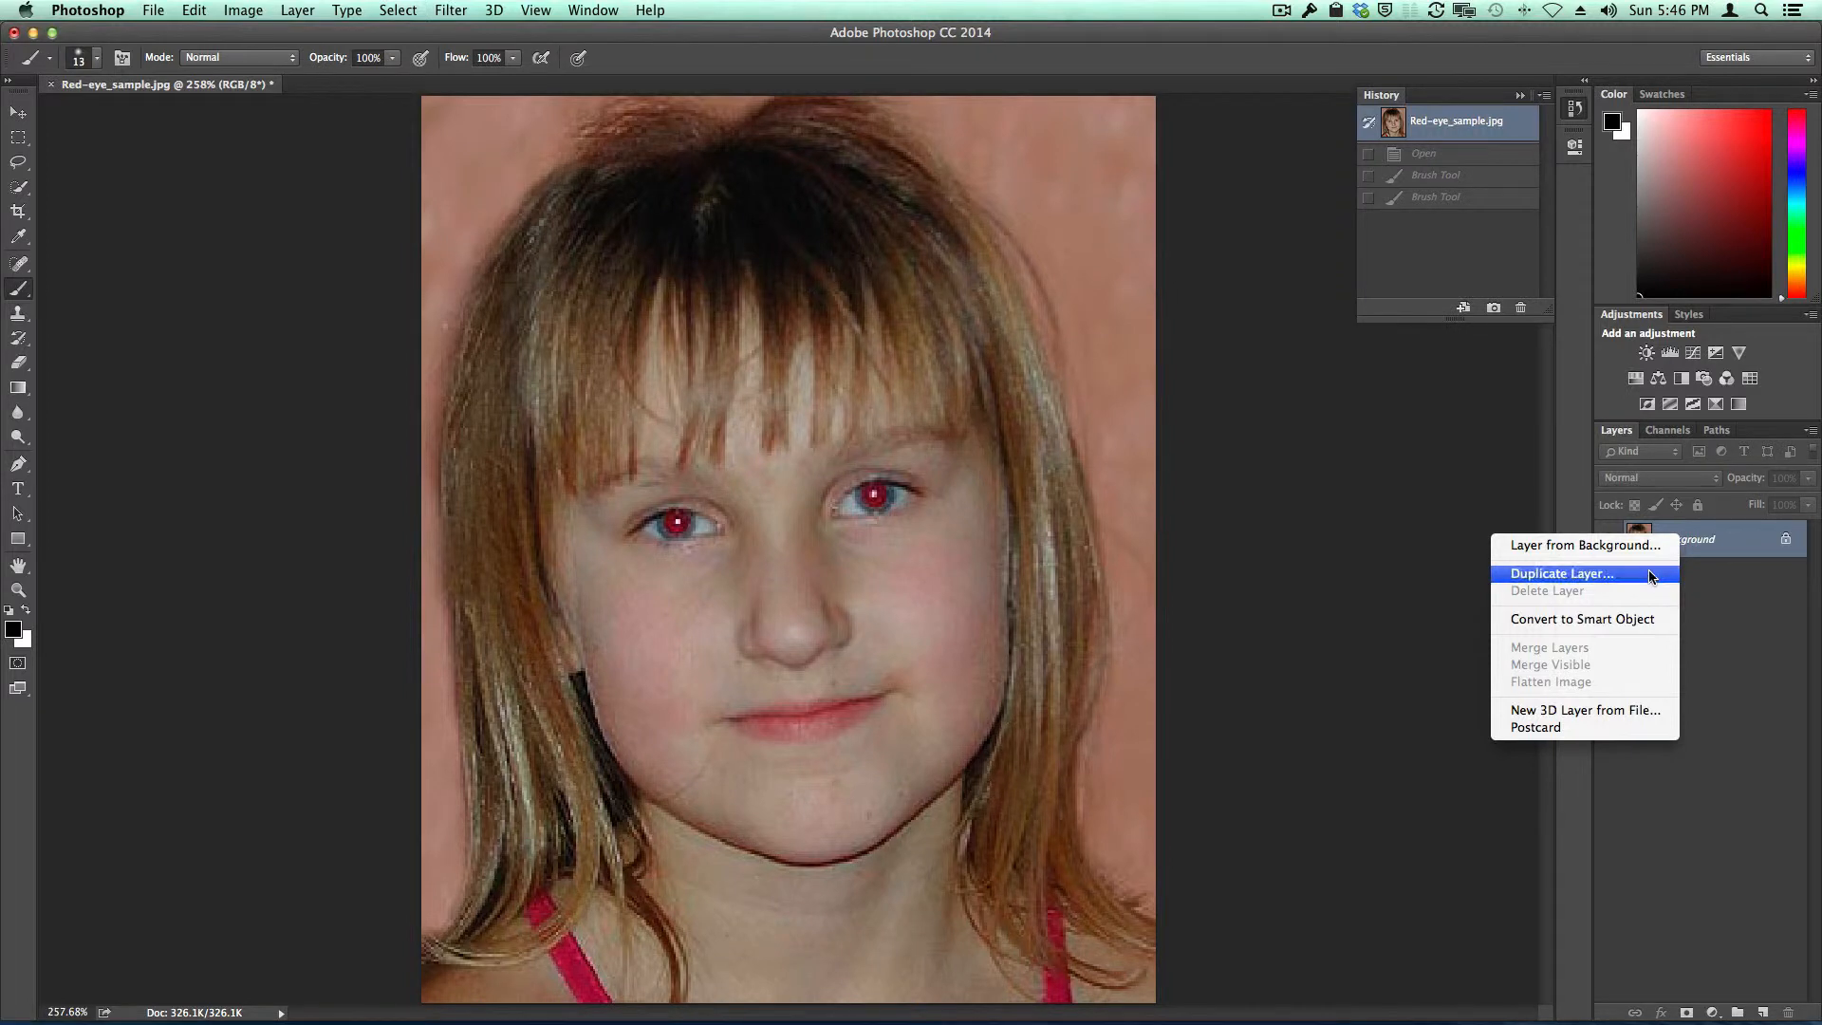
pyautogui.click(1649, 575)
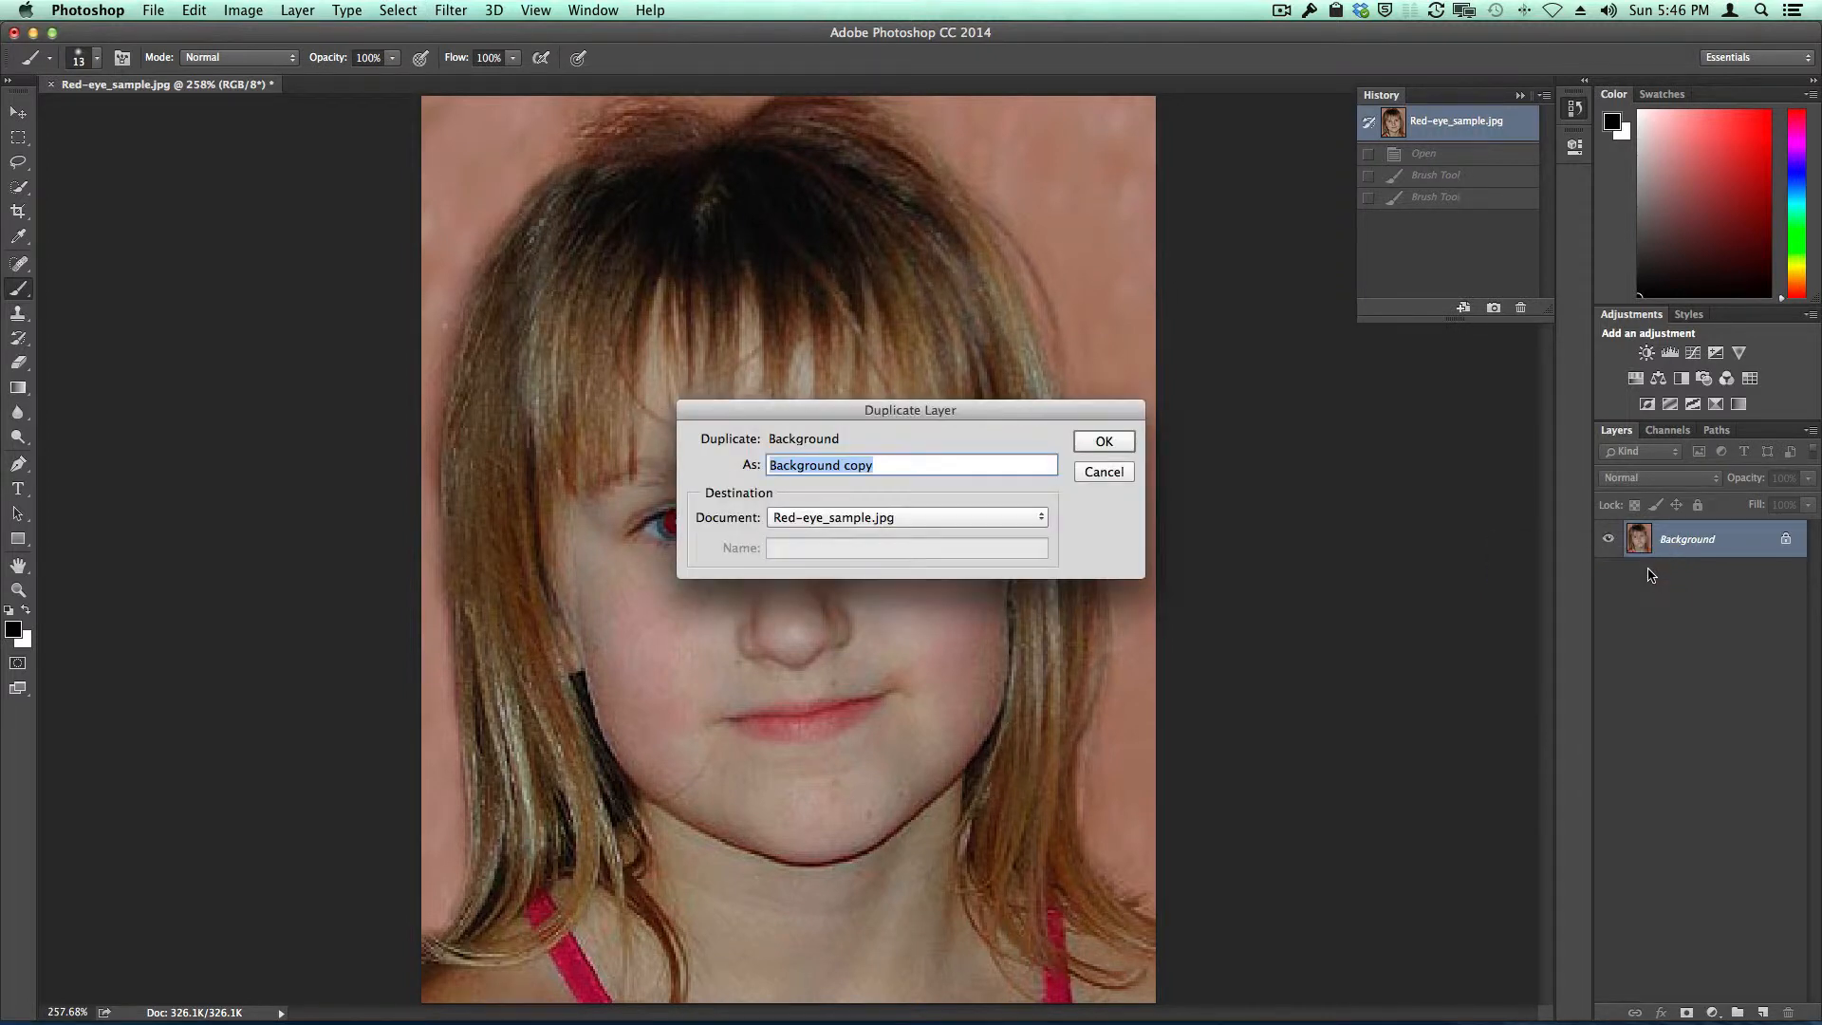
pyautogui.click(1126, 445)
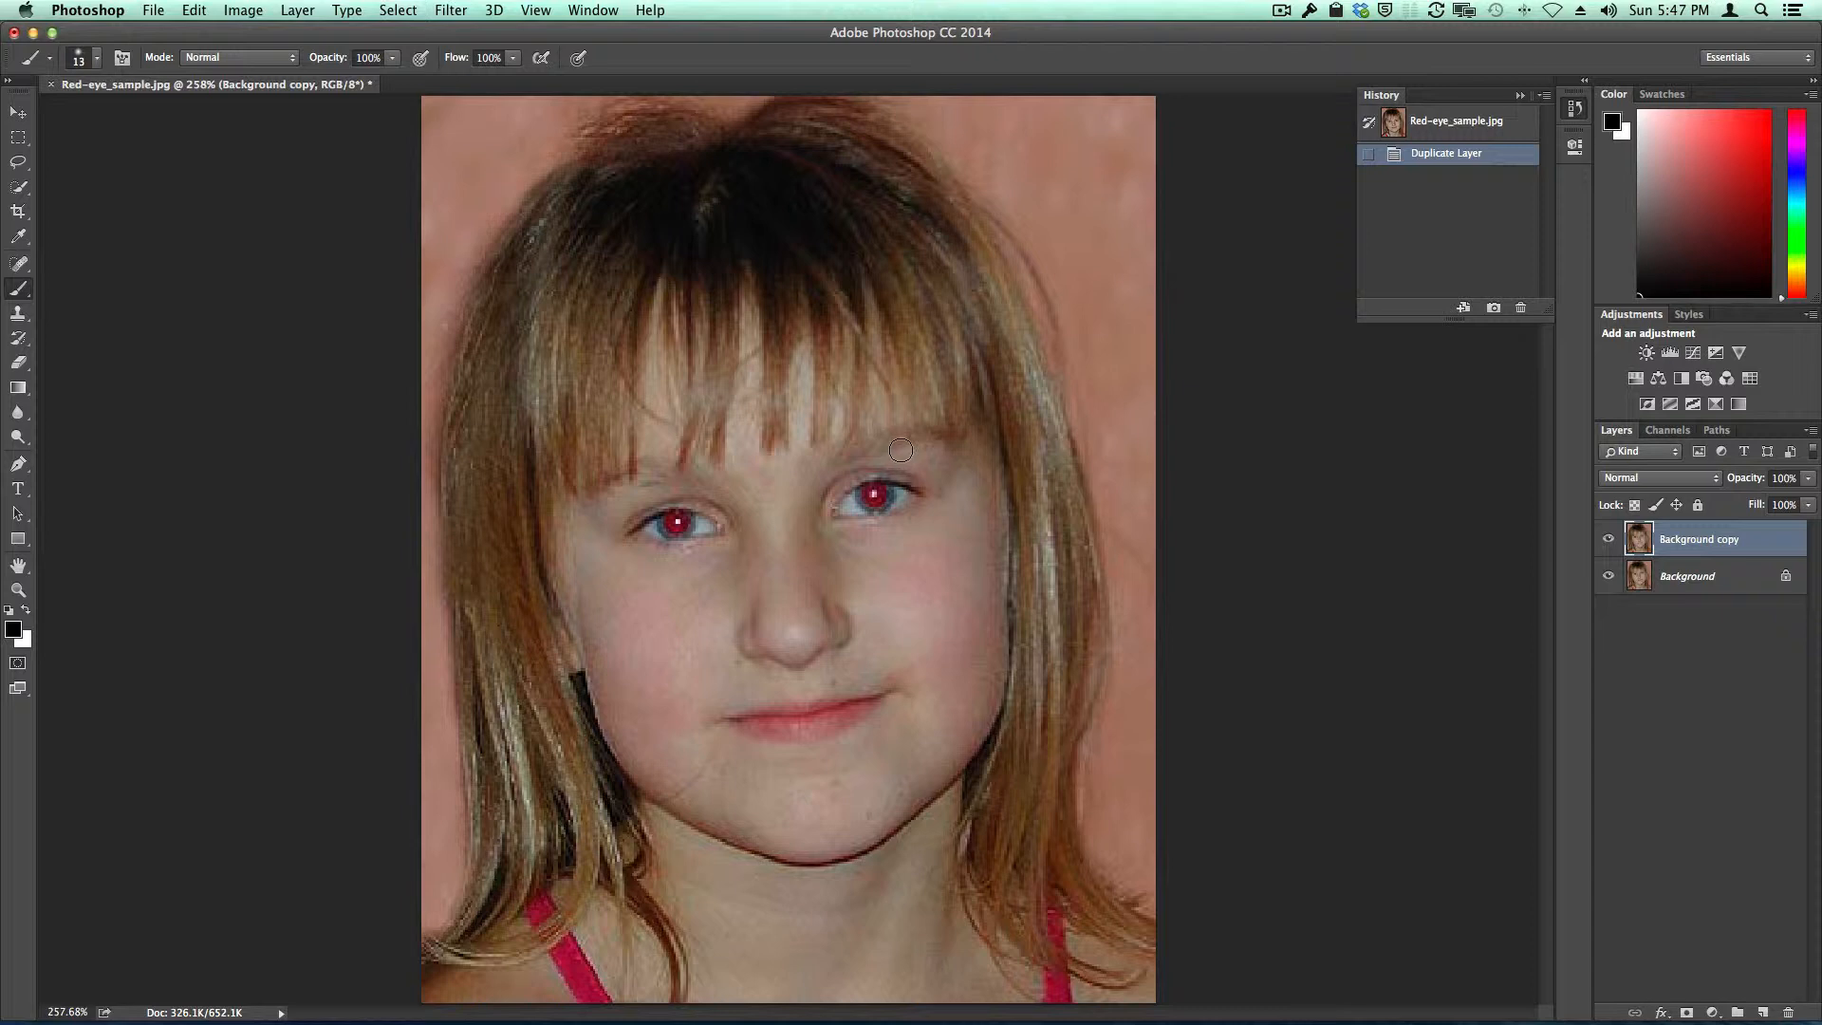
# - Examine the pupils in the Red, Green and Blue channels one at a time, and return to the RGB composite
pyautogui.click(1668, 430)
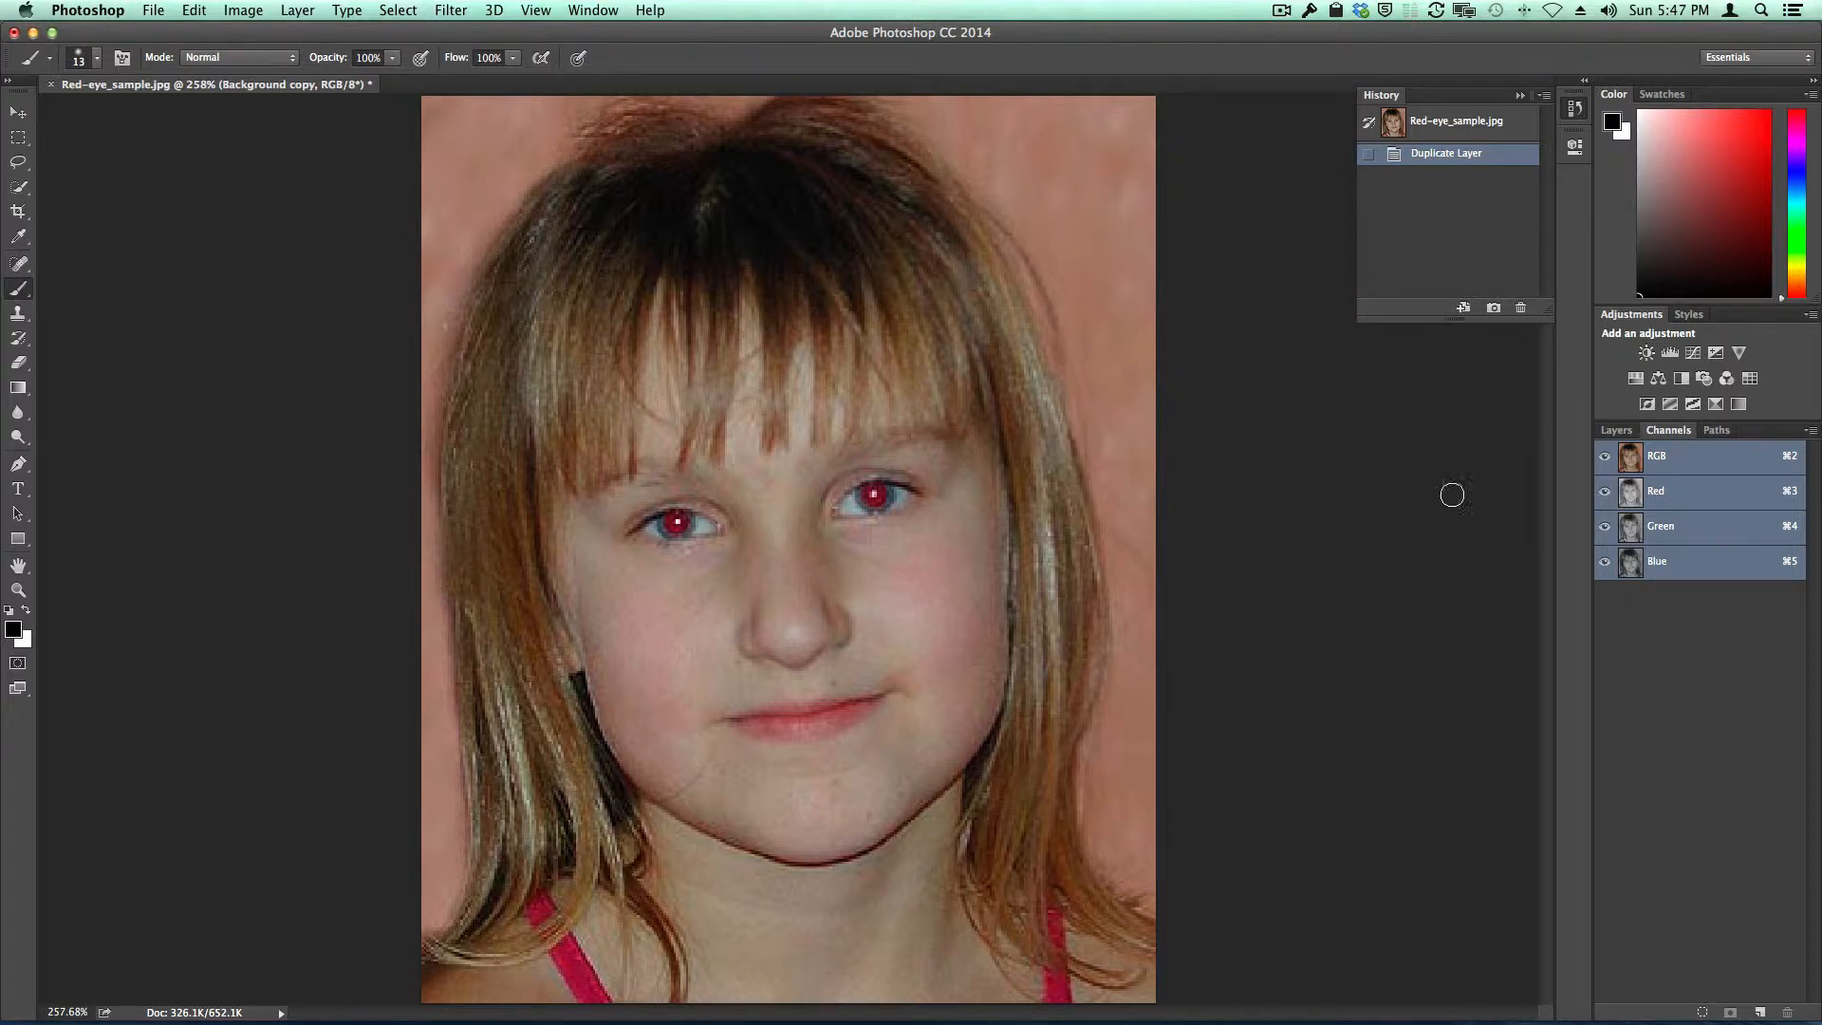
pyautogui.click(1720, 497)
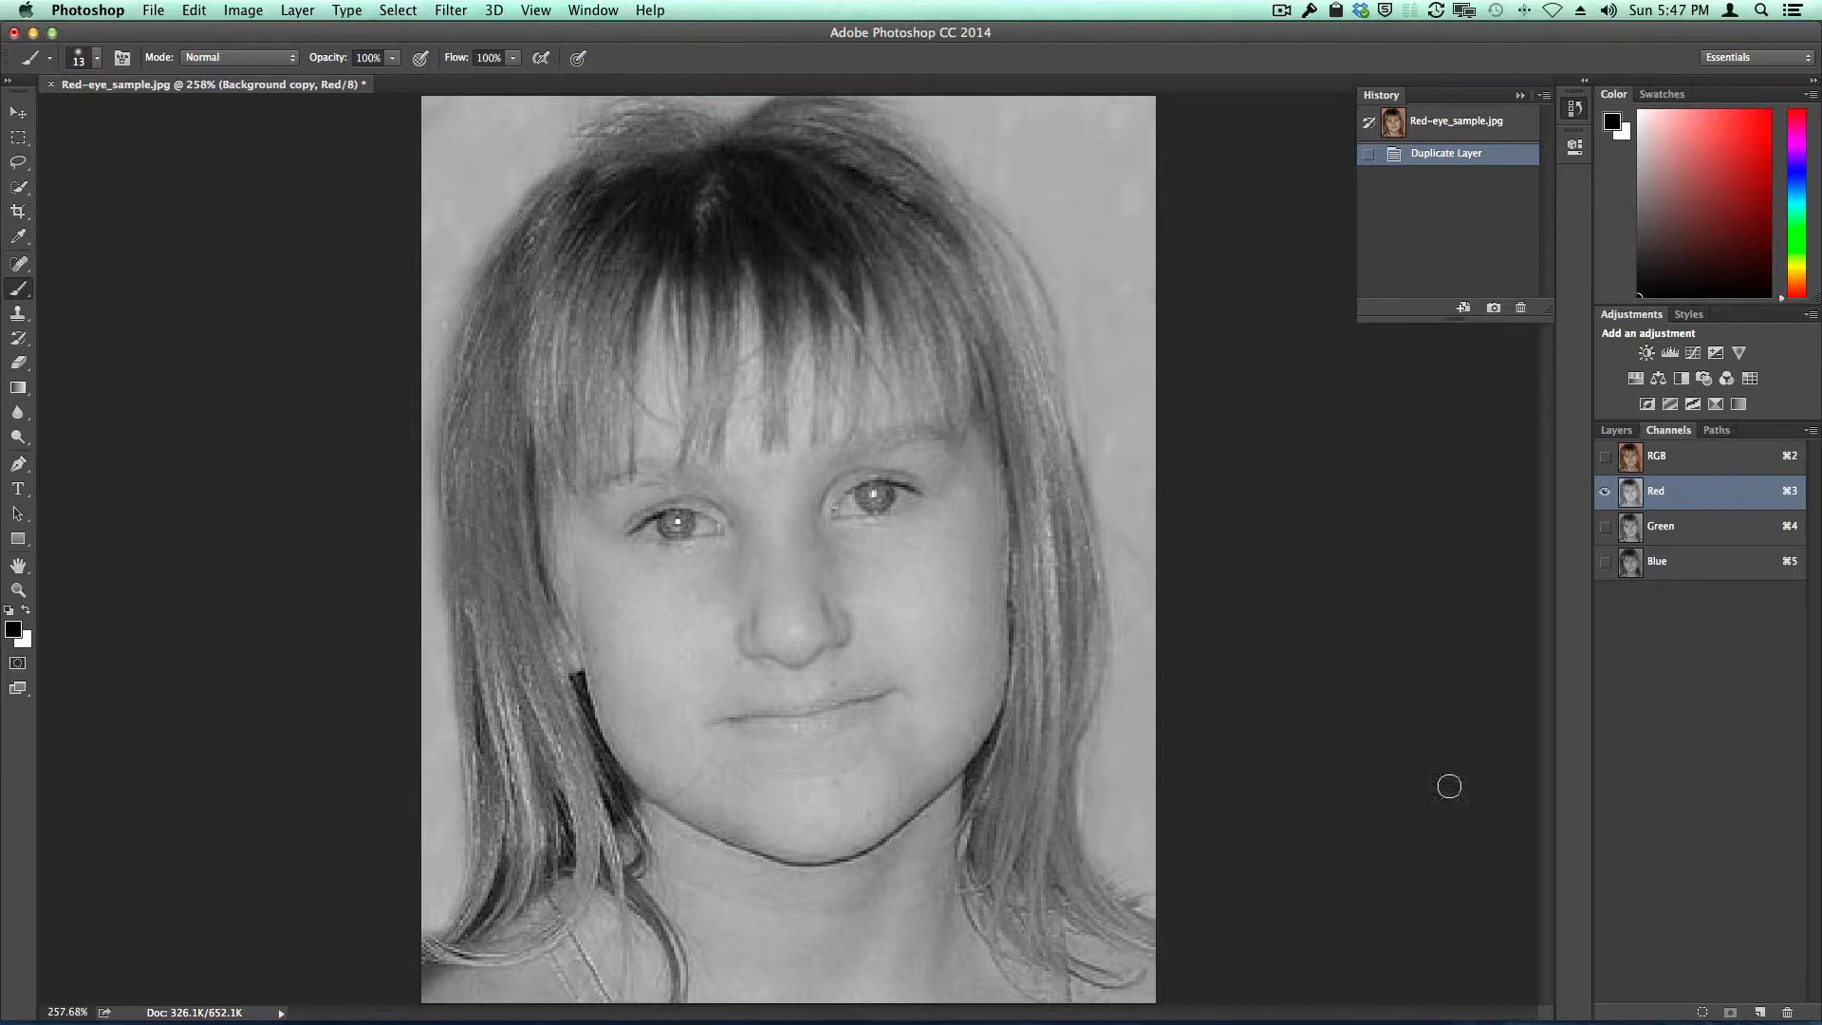
pyautogui.click(1693, 531)
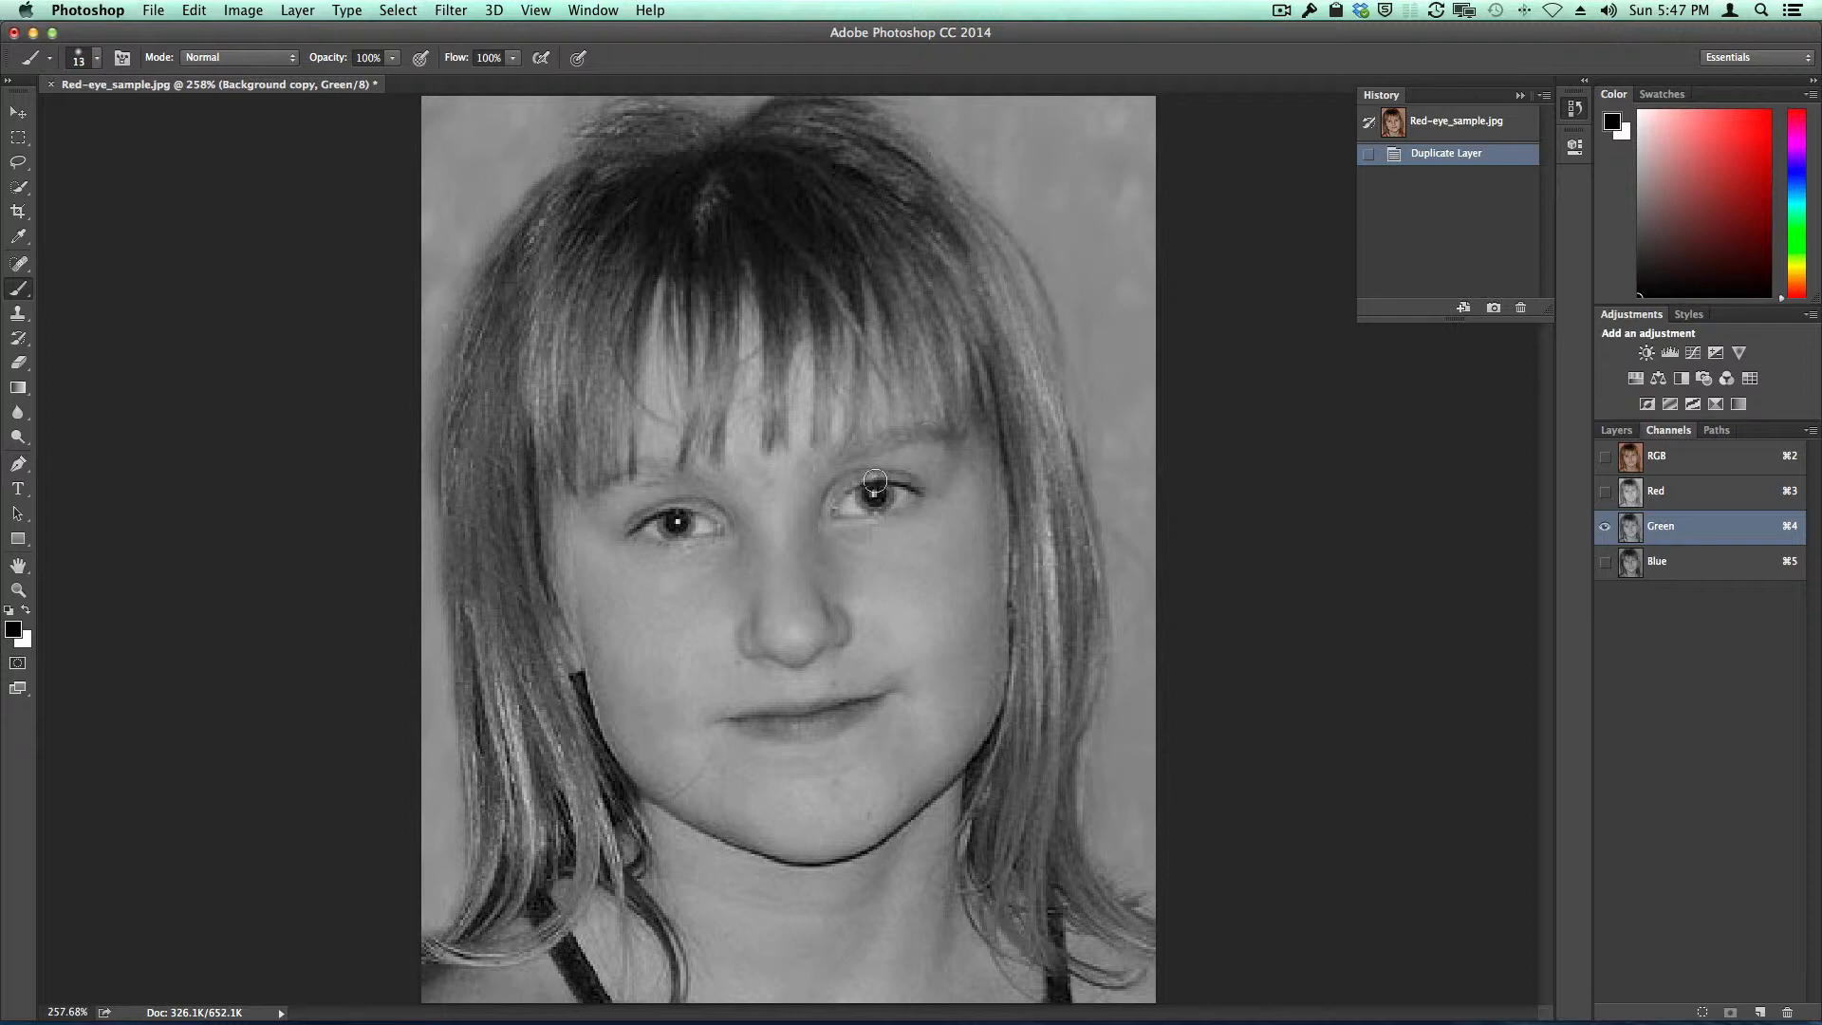
pyautogui.click(1697, 563)
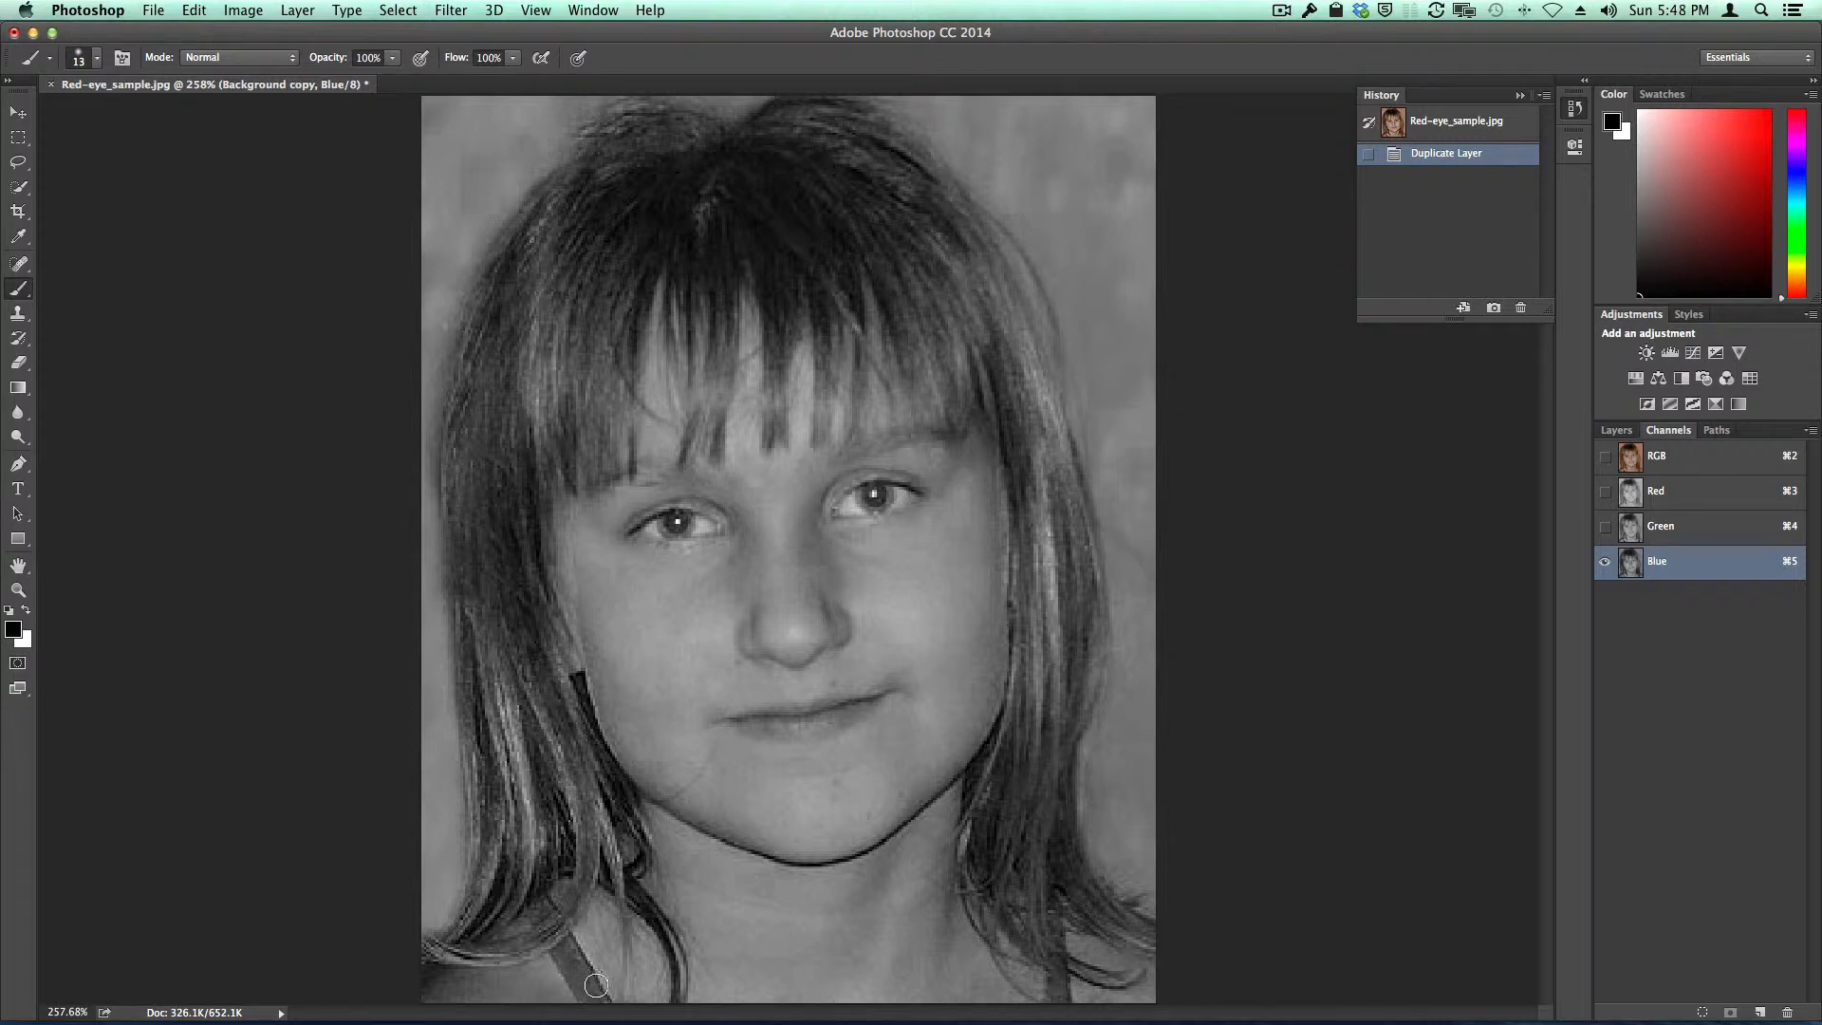
pyautogui.click(1698, 459)
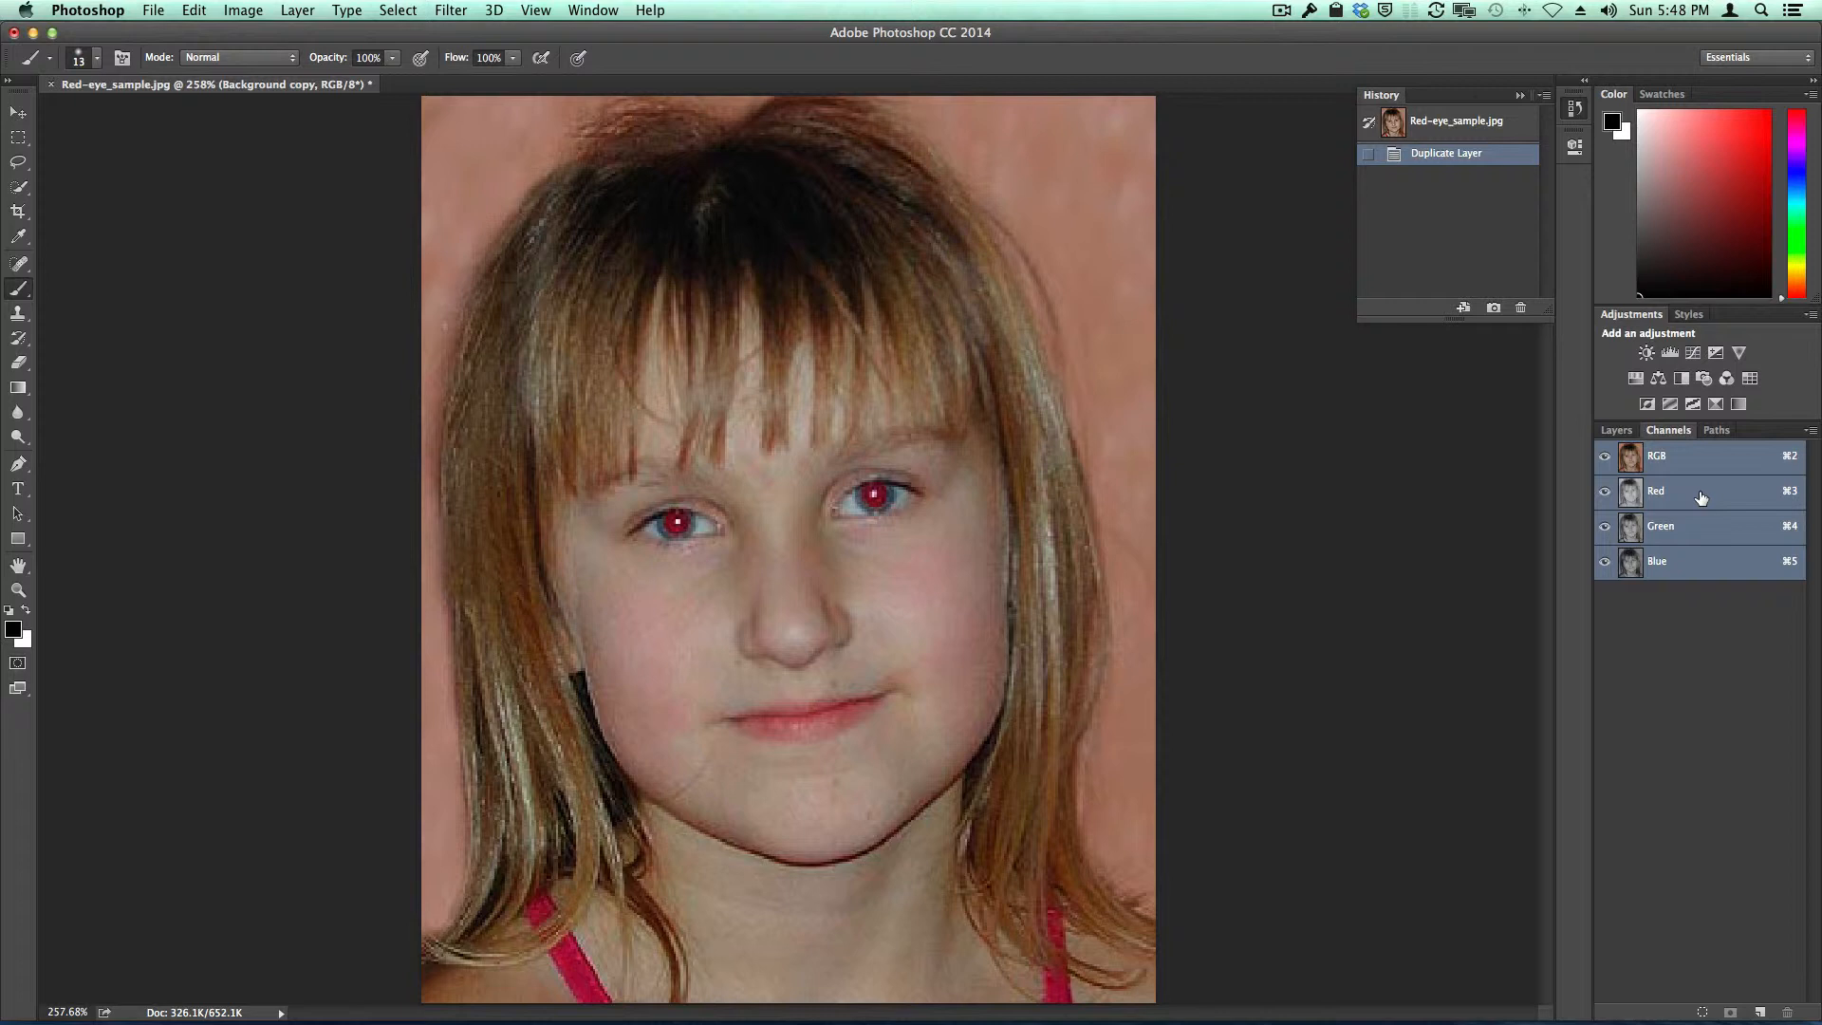
pyautogui.click(1698, 495)
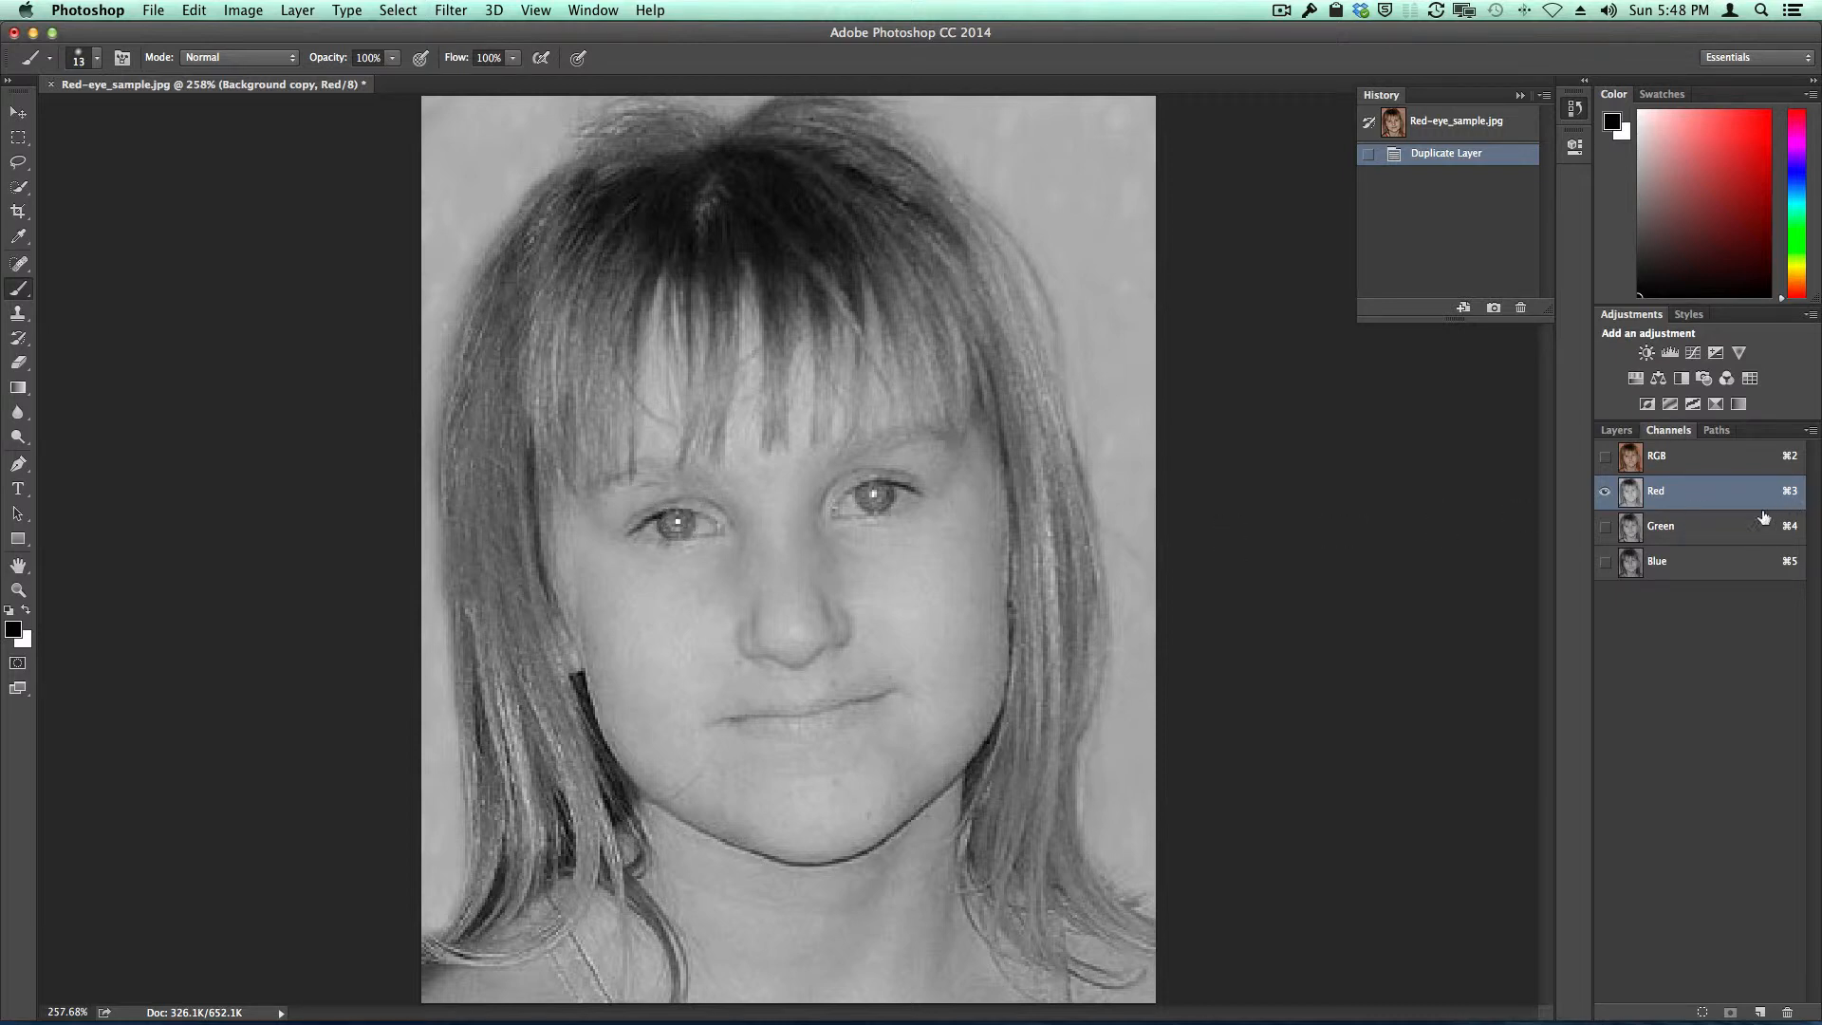
pyautogui.click(1714, 528)
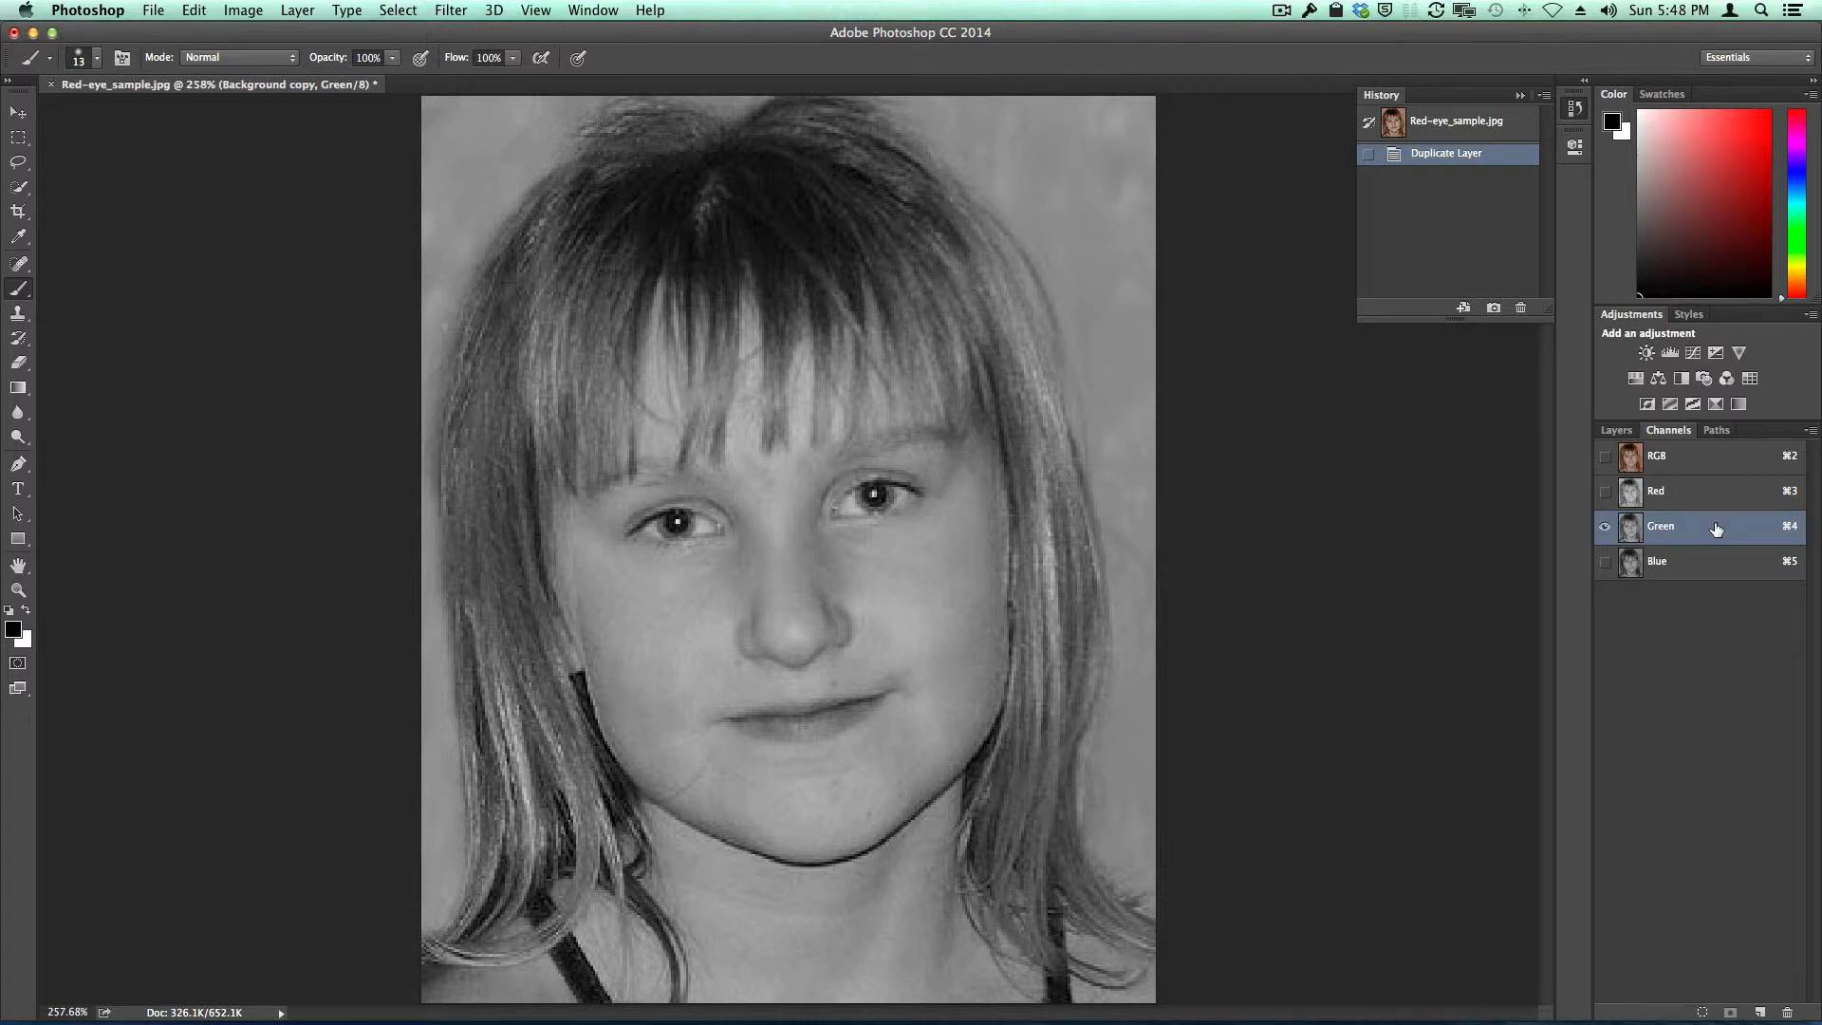
pyautogui.click(1708, 465)
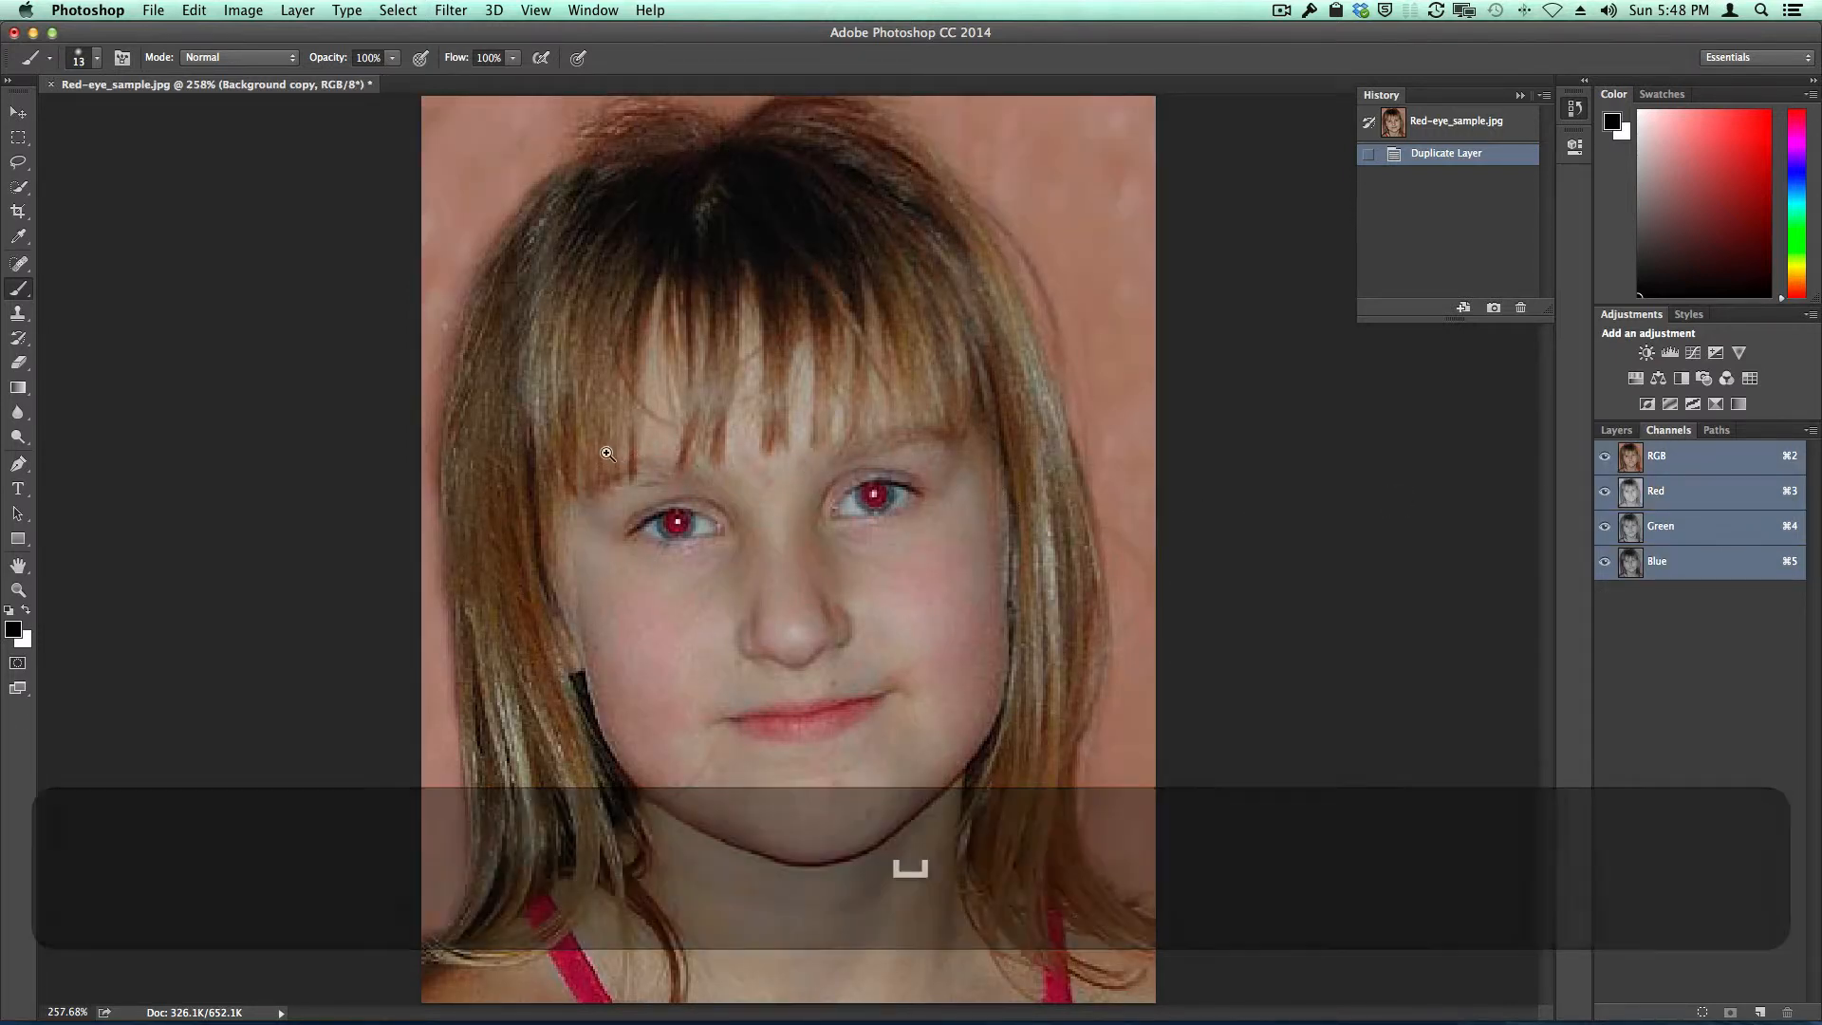
# - Make a circular Elliptical Marquee selection that tightly encloses the red pupil of the eye on the photo's left side
pyautogui.moveTo(657, 537); pyautogui.dragTo(968, 579)
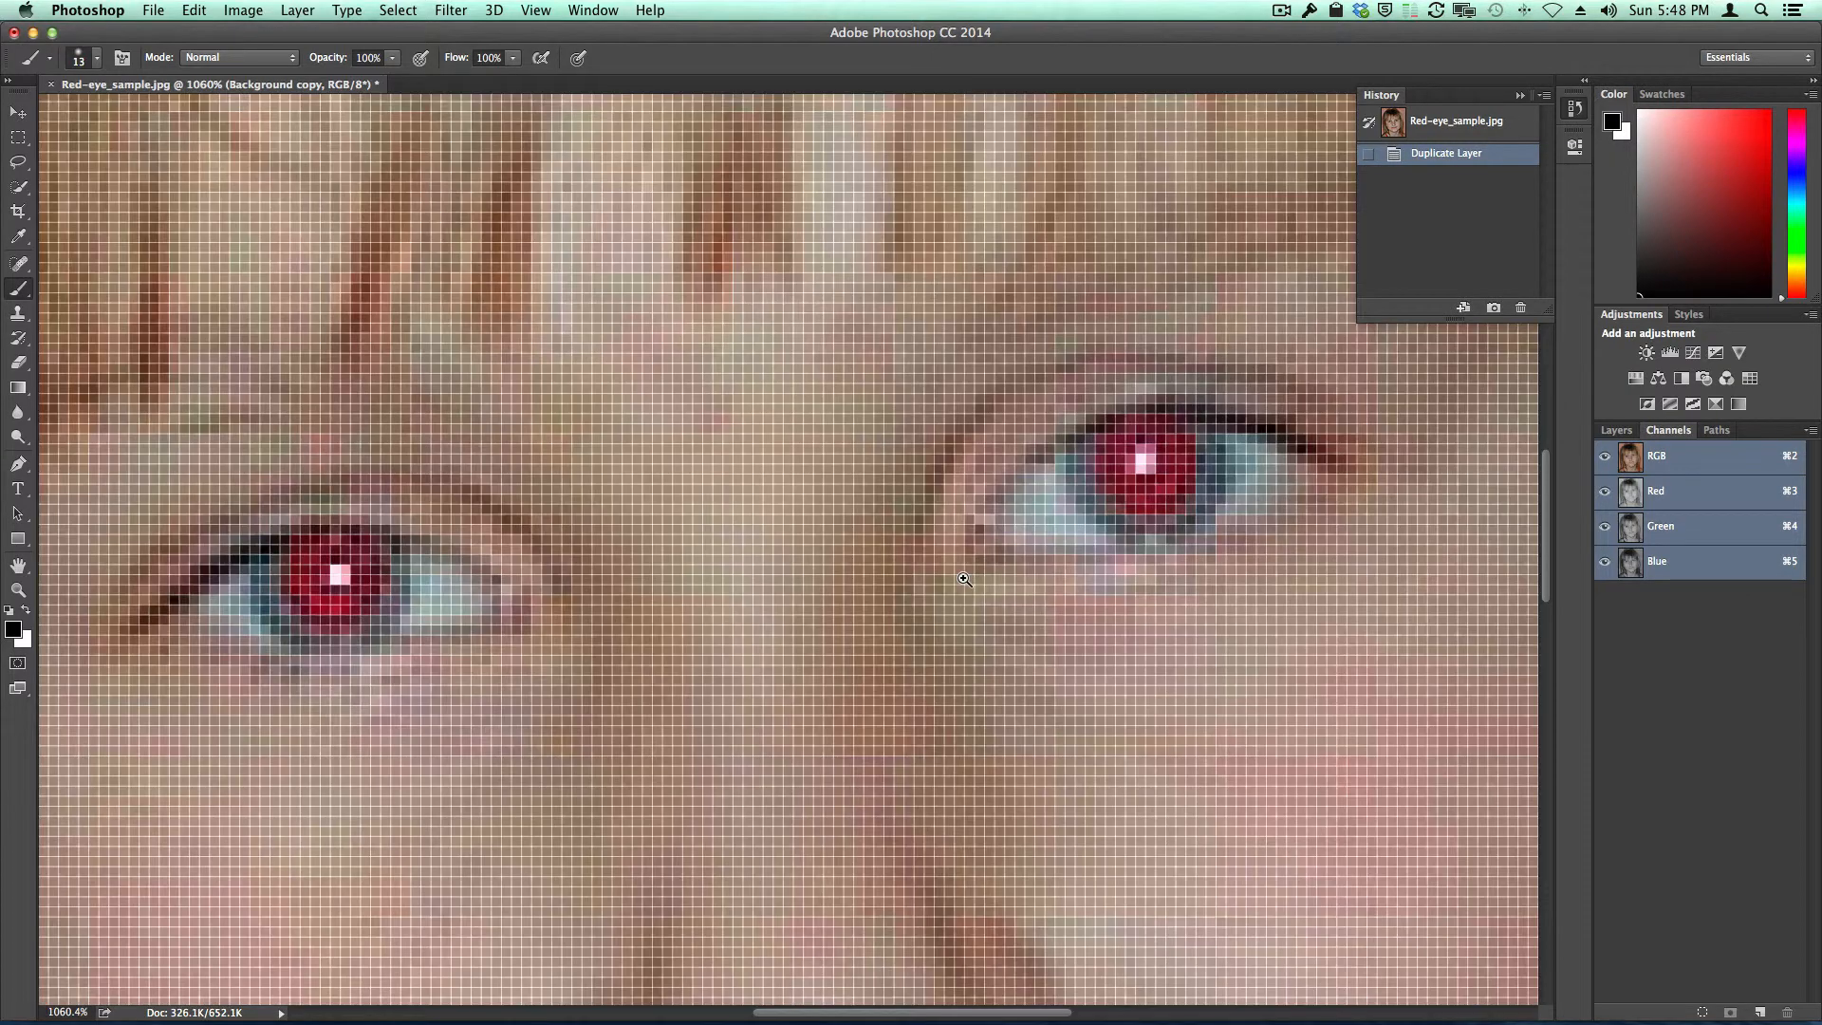
pyautogui.click(19, 139)
pyautogui.click(96, 153)
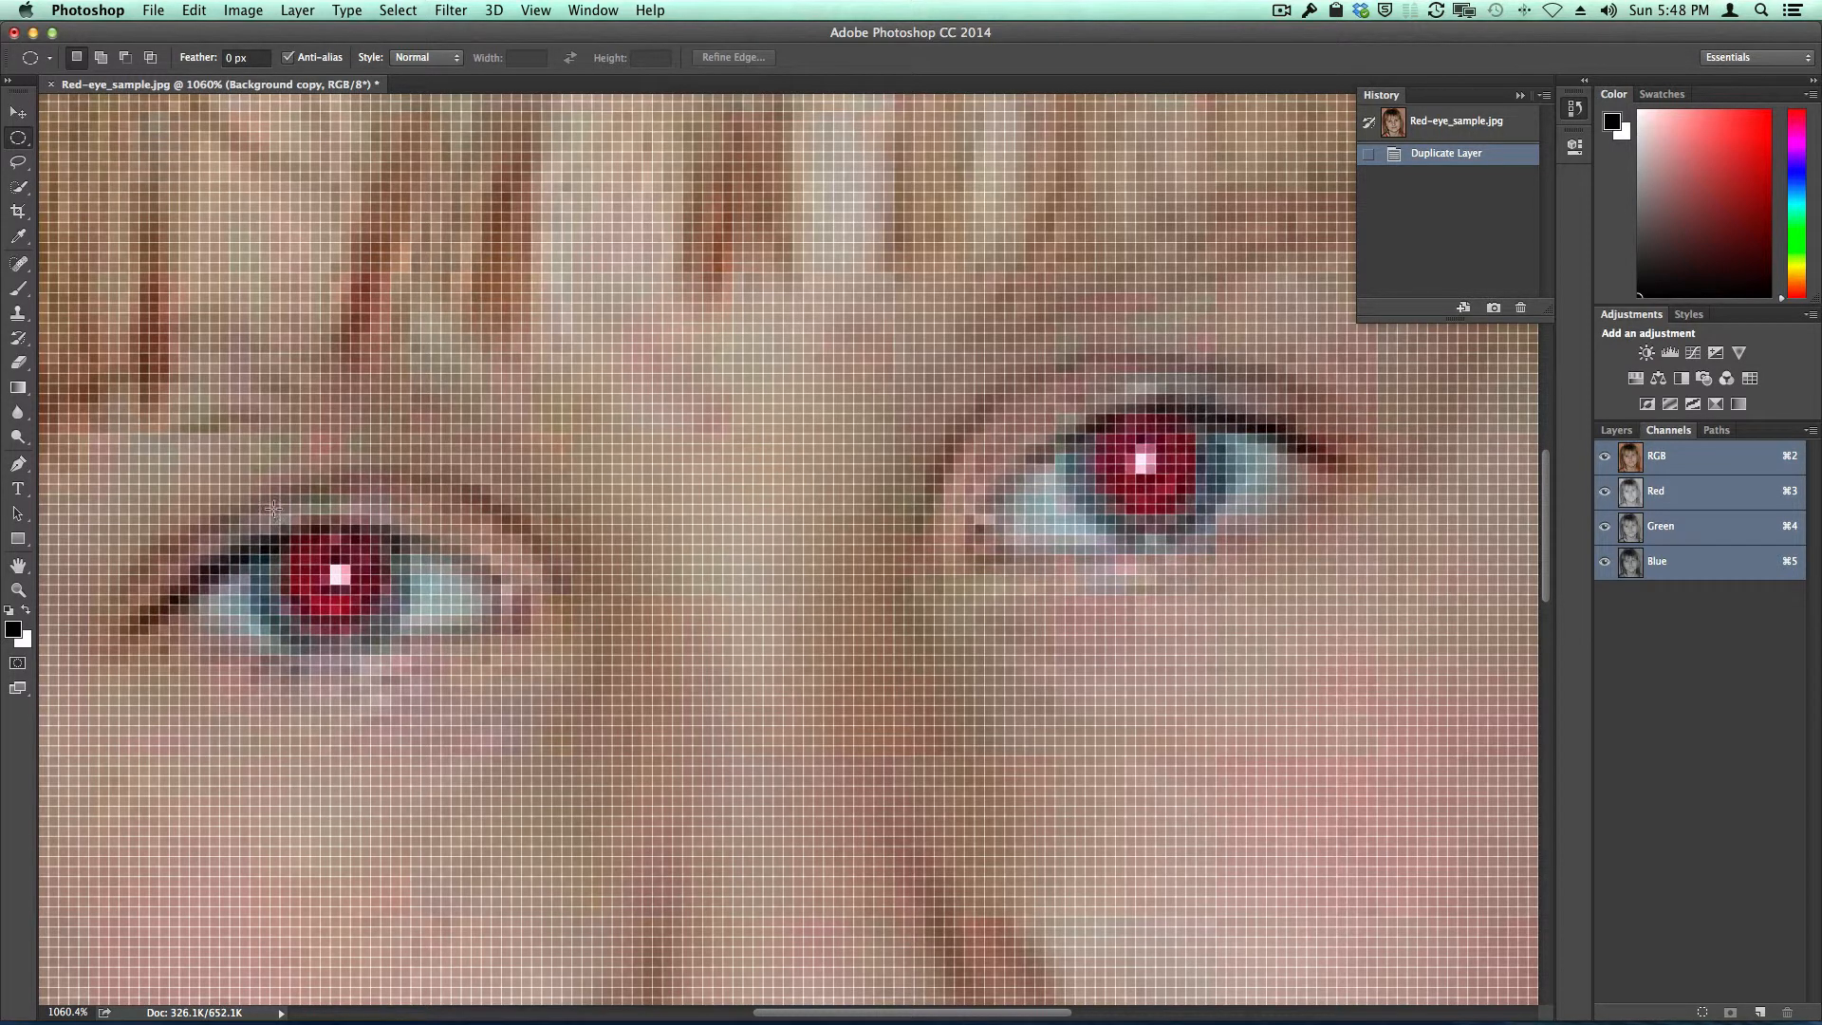
pyautogui.press('shift')
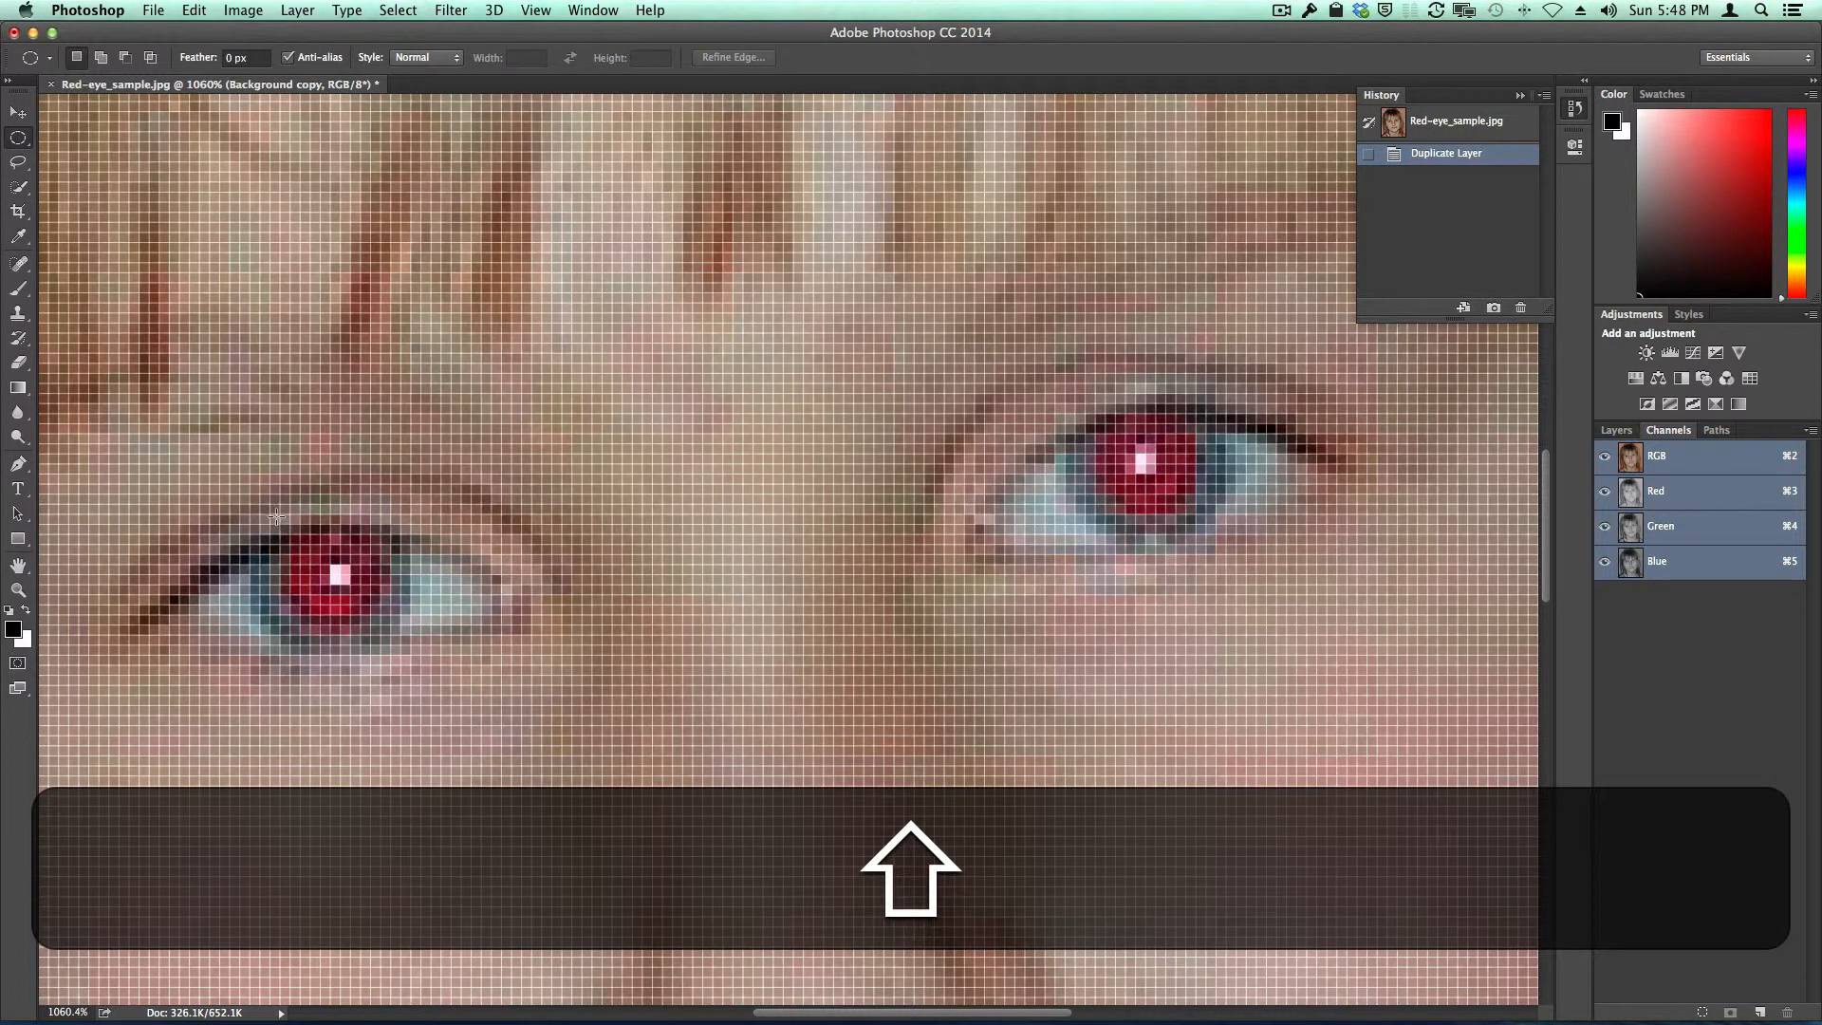
pyautogui.moveTo(276, 517); pyautogui.dragTo(384, 633)
pyautogui.press('space')
pyautogui.press('shift')
pyautogui.press('space')
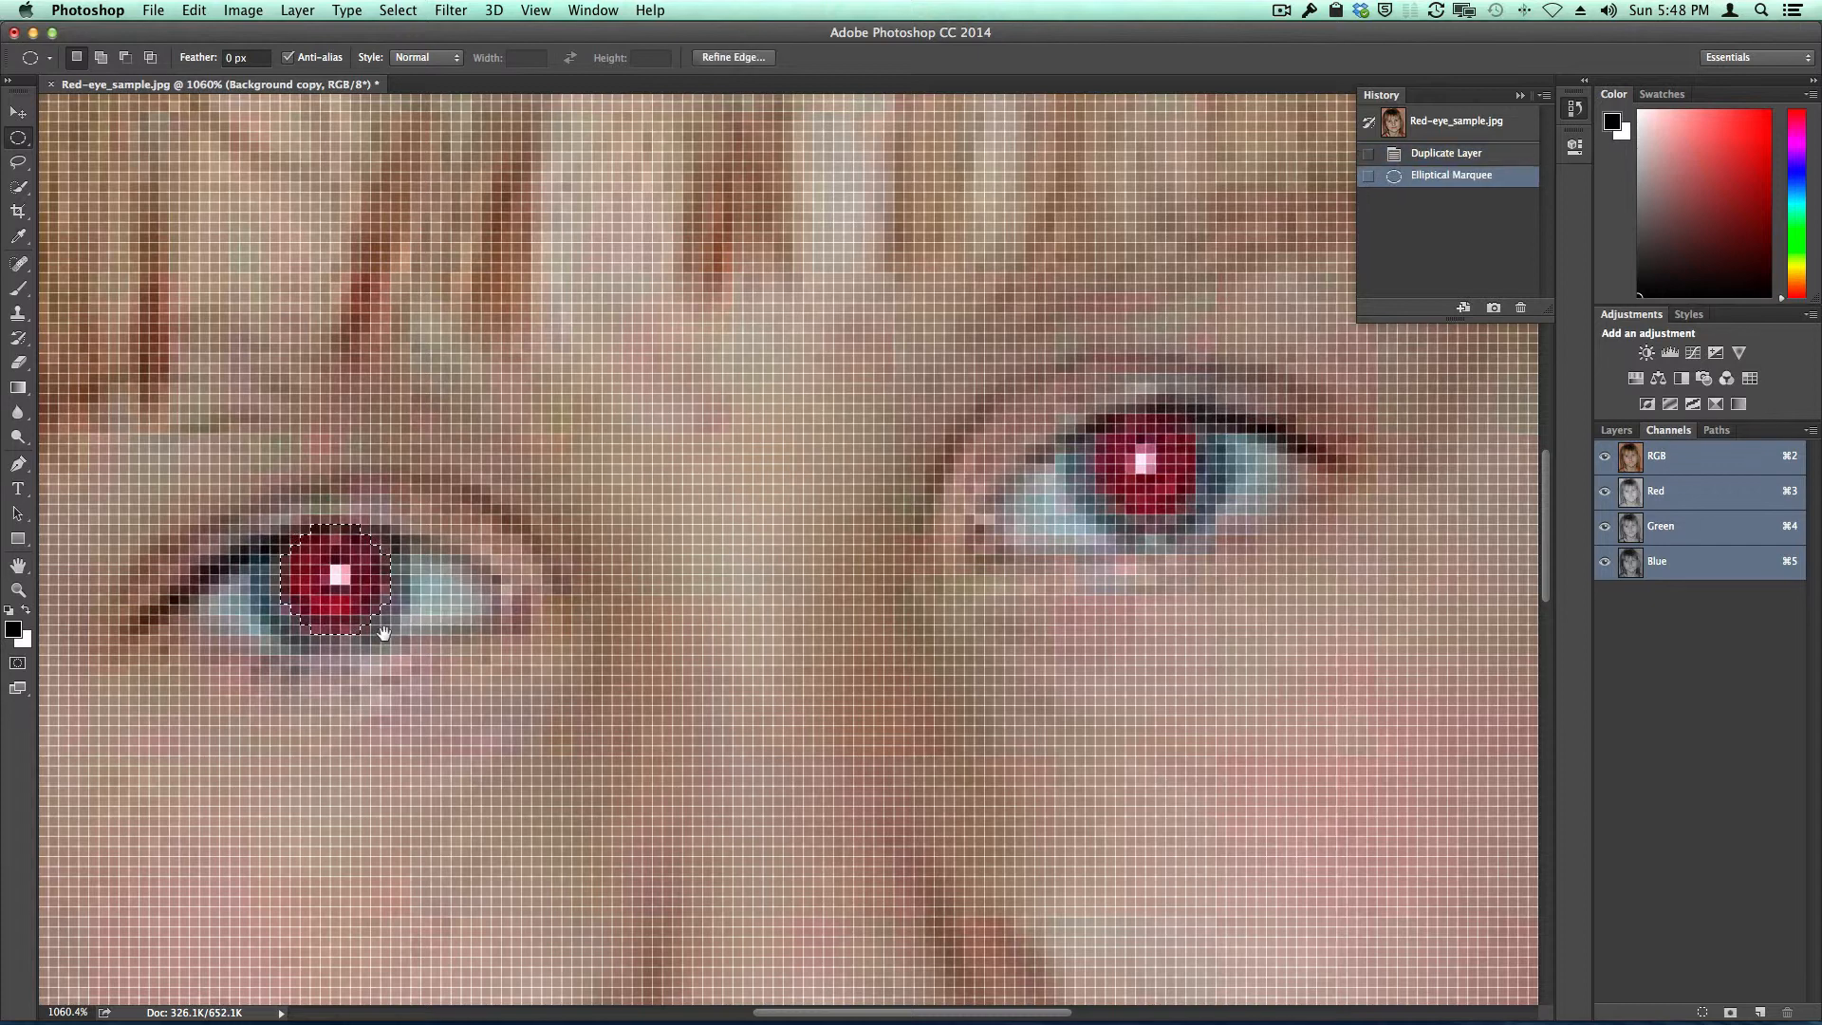
# - Add a matching circular selection around the red pupil of the other eye
pyautogui.press('shift')
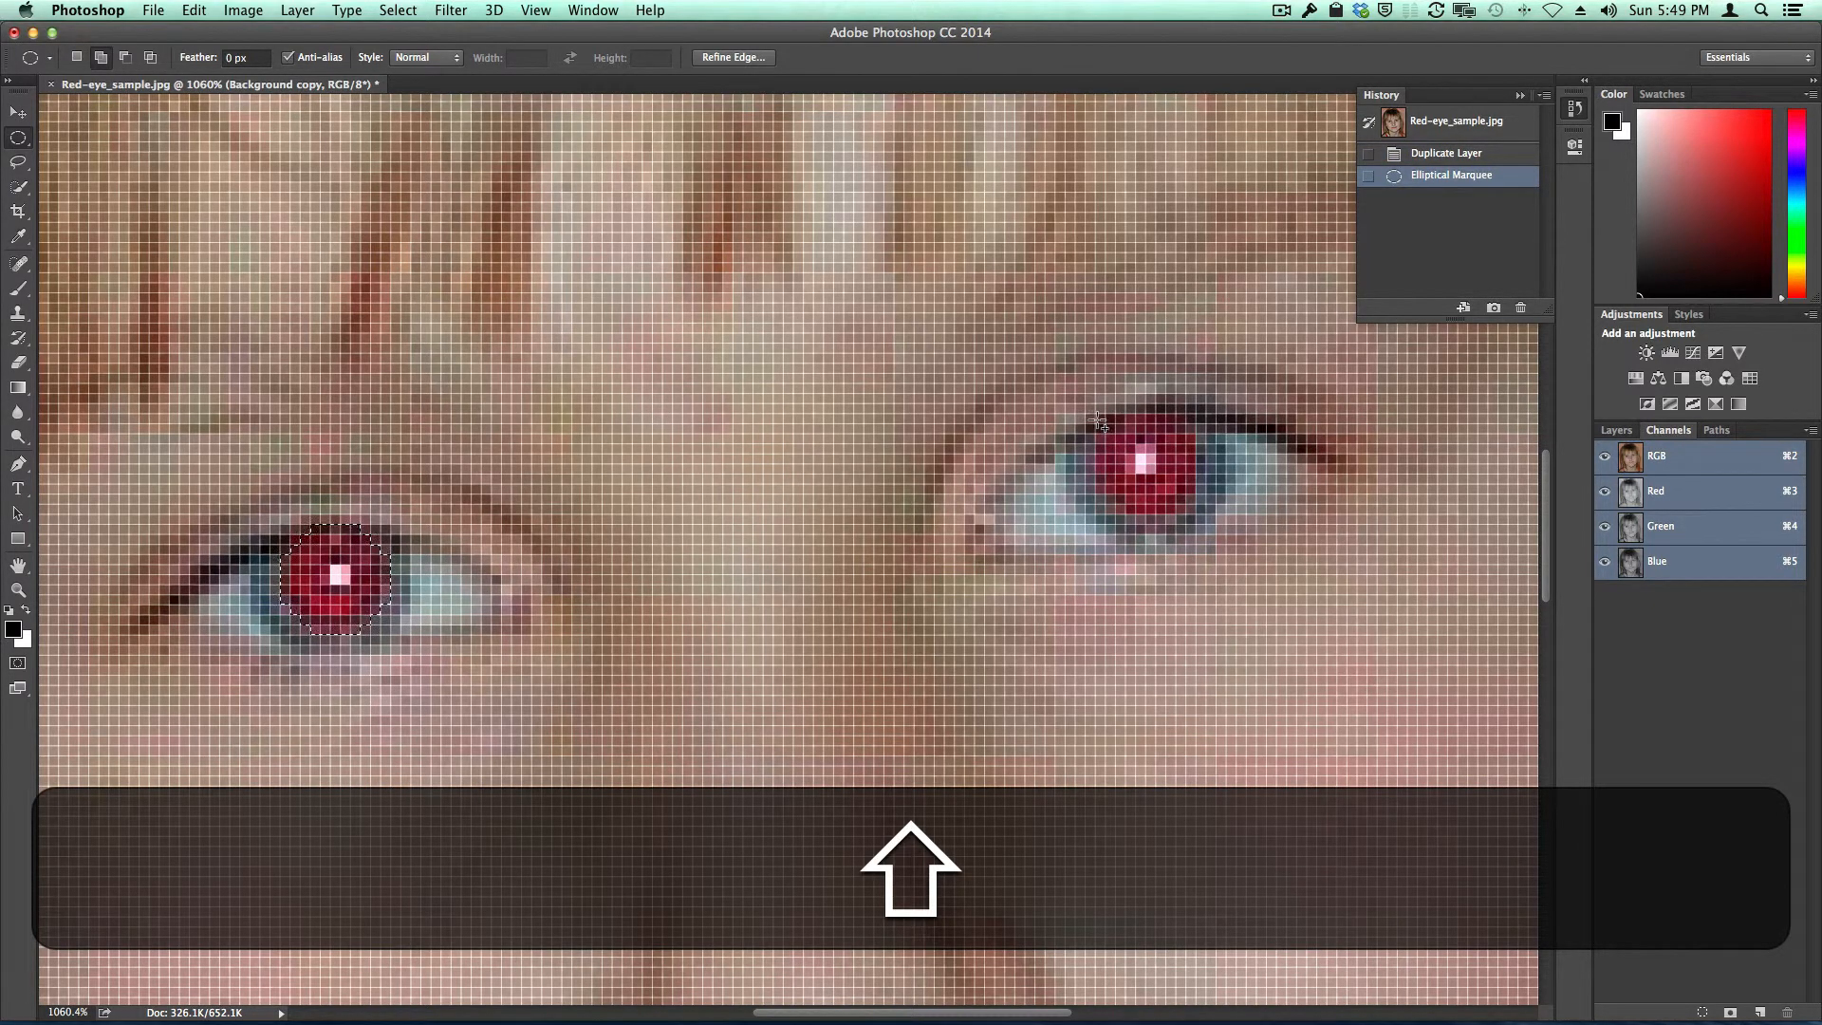
pyautogui.moveTo(1097, 421); pyautogui.dragTo(1202, 516)
pyautogui.press('space')
pyautogui.press('shift')
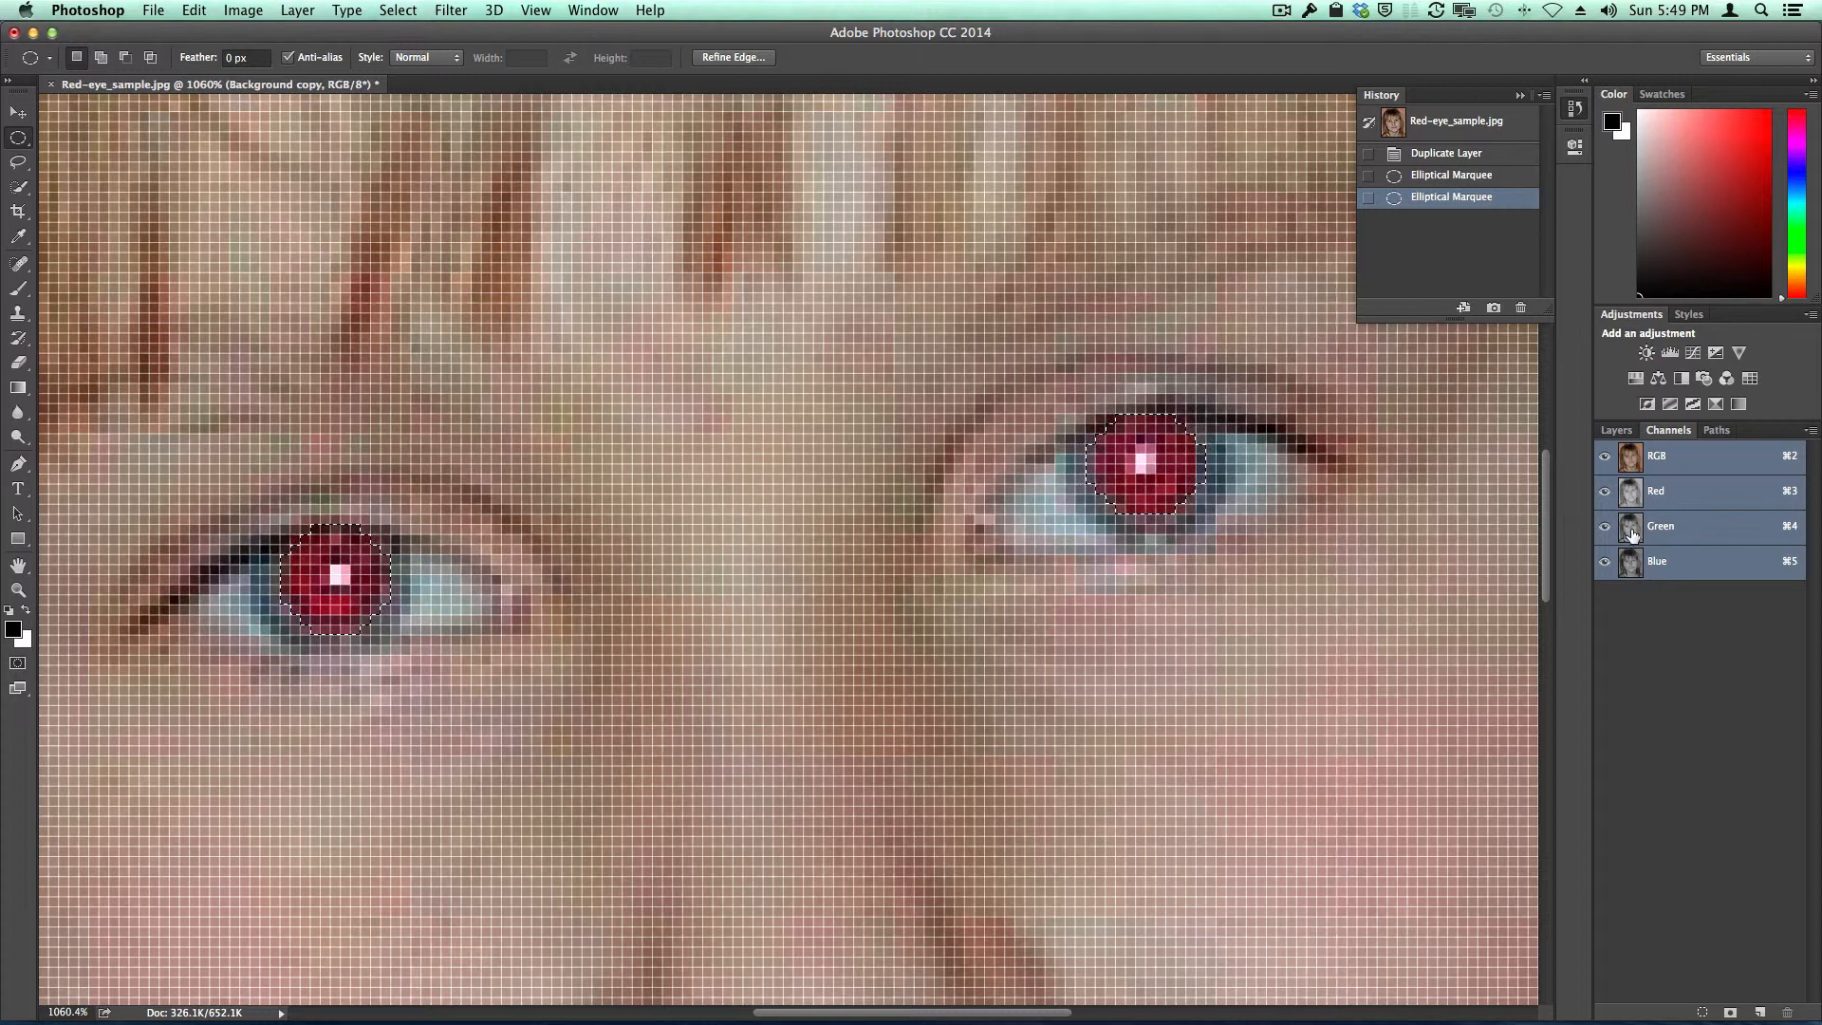
# - Copy the selected pupils from the Green channel and paste them into the Red channel
pyautogui.click(1690, 538)
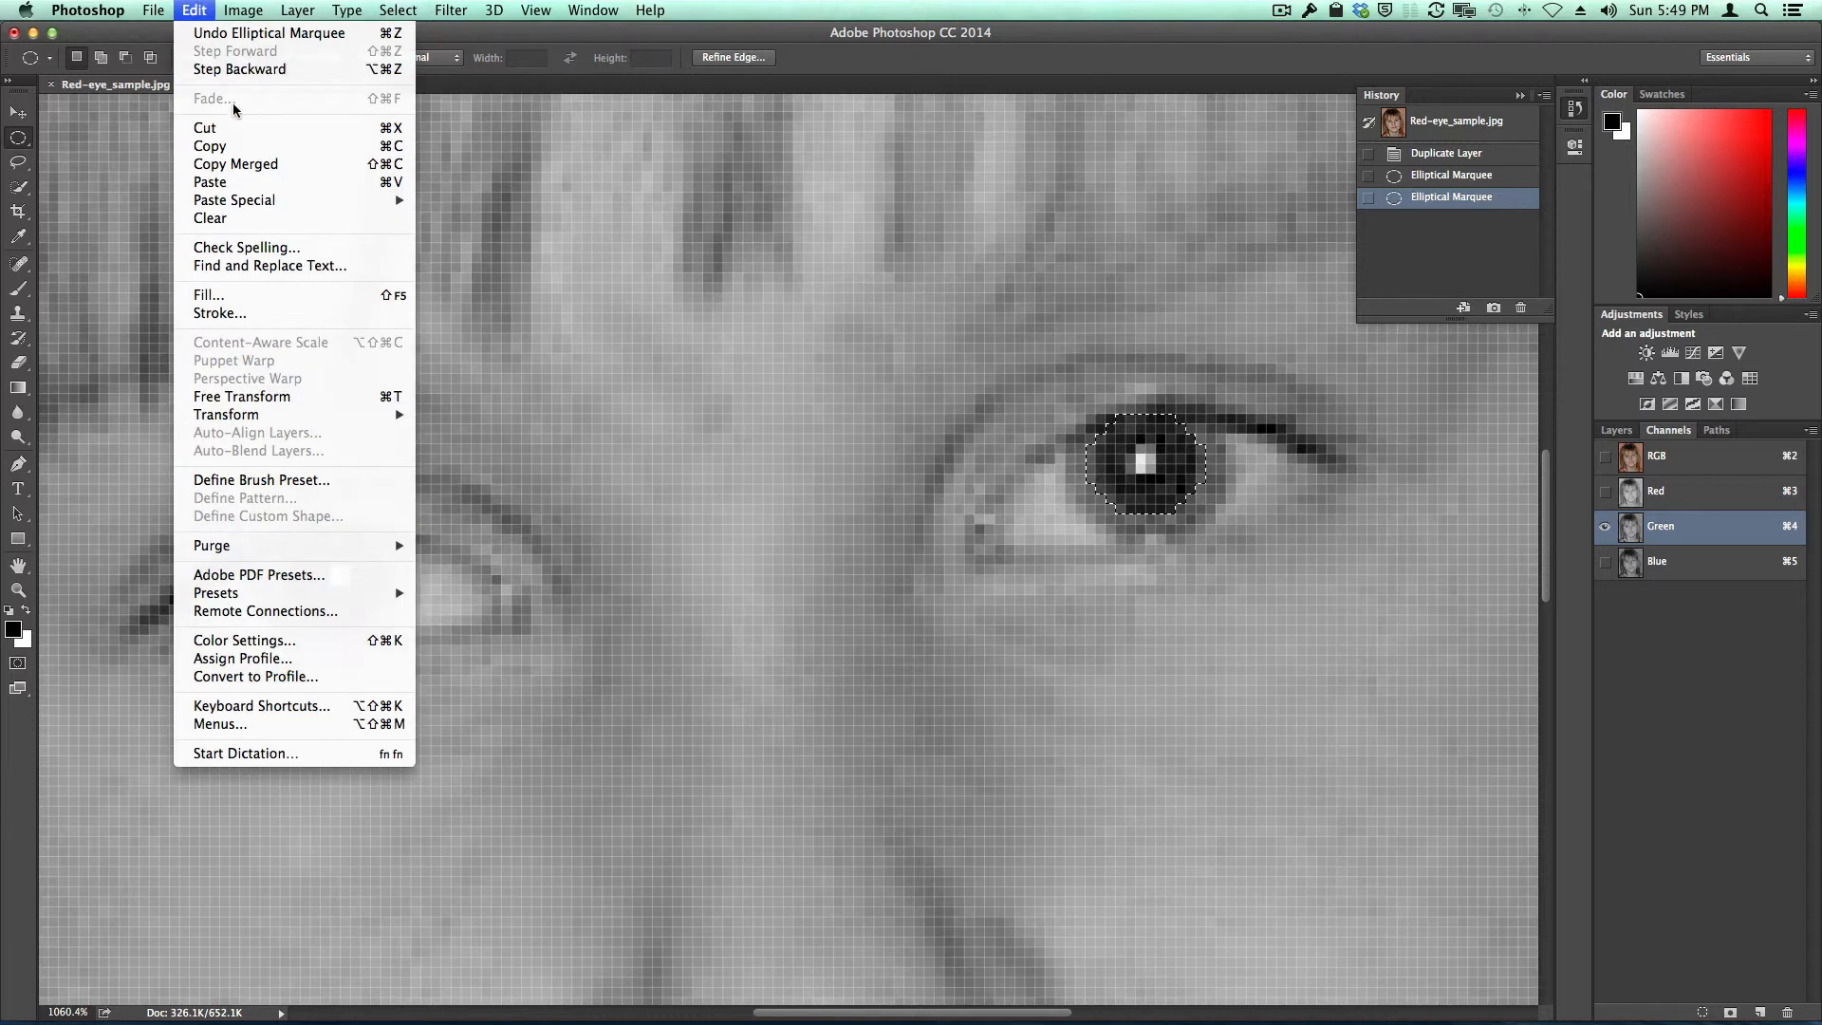
pyautogui.click(237, 146)
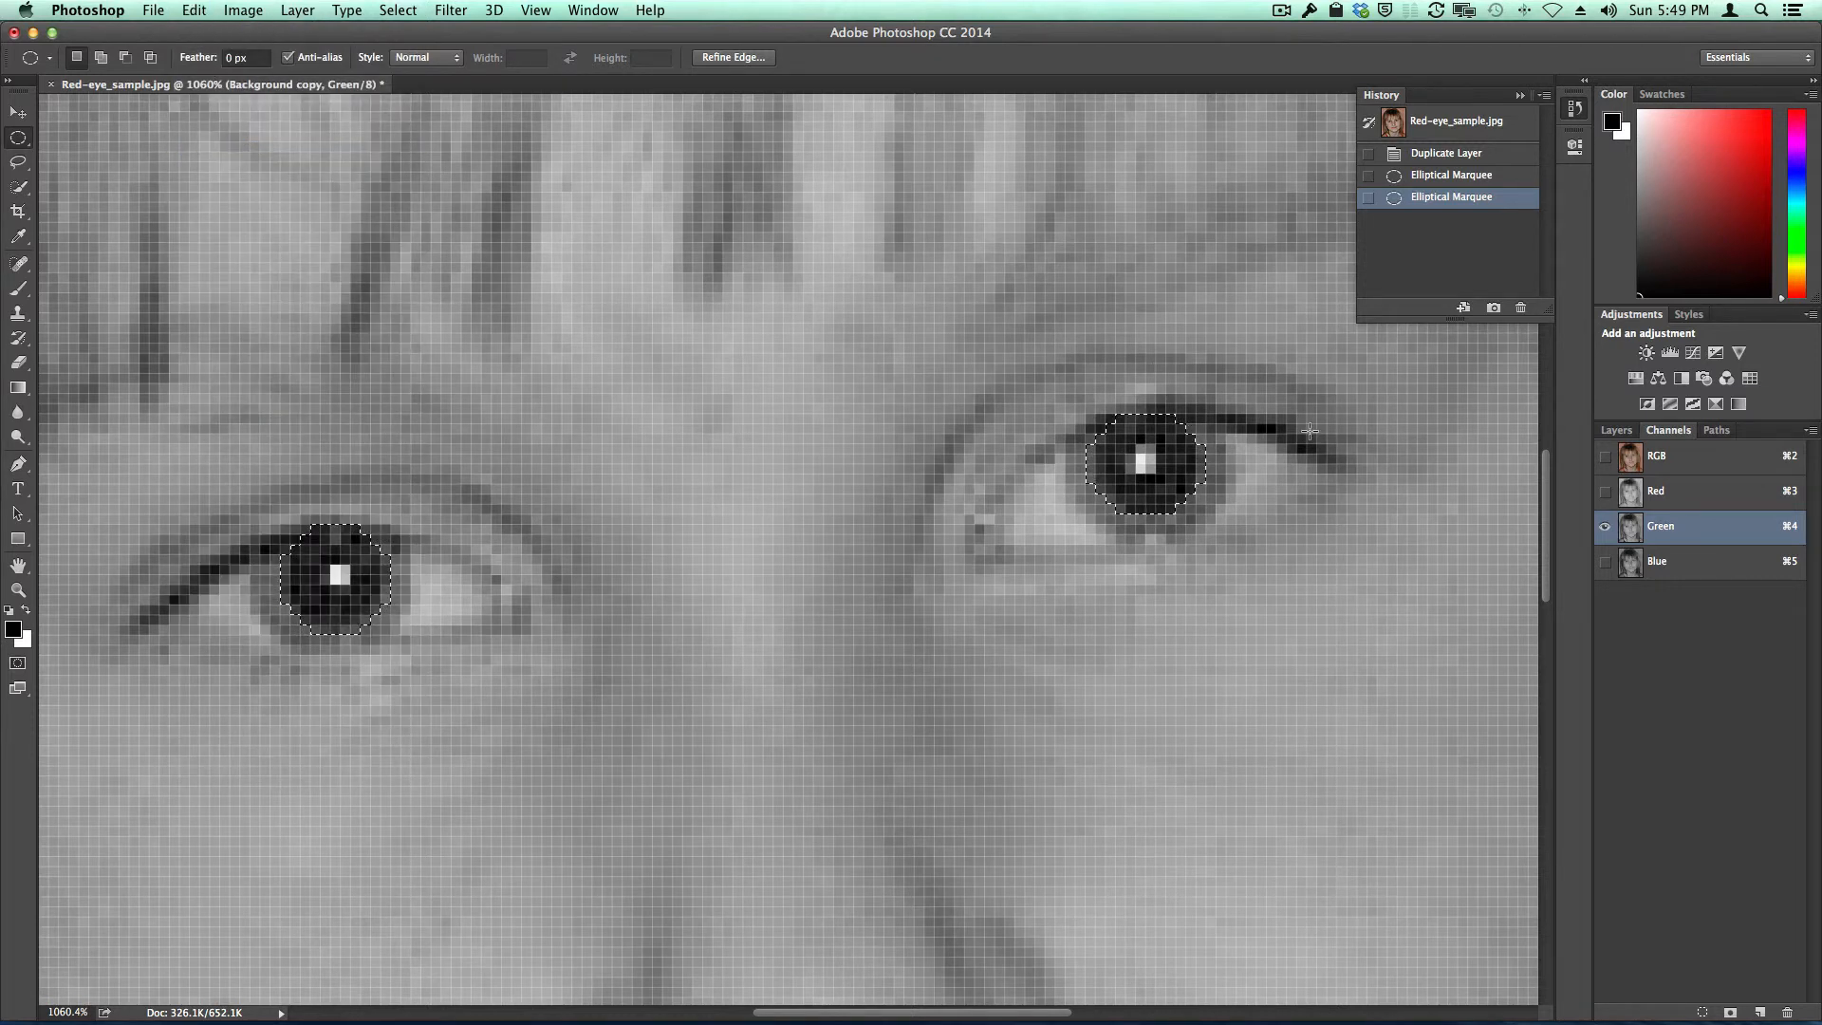
pyautogui.click(1711, 501)
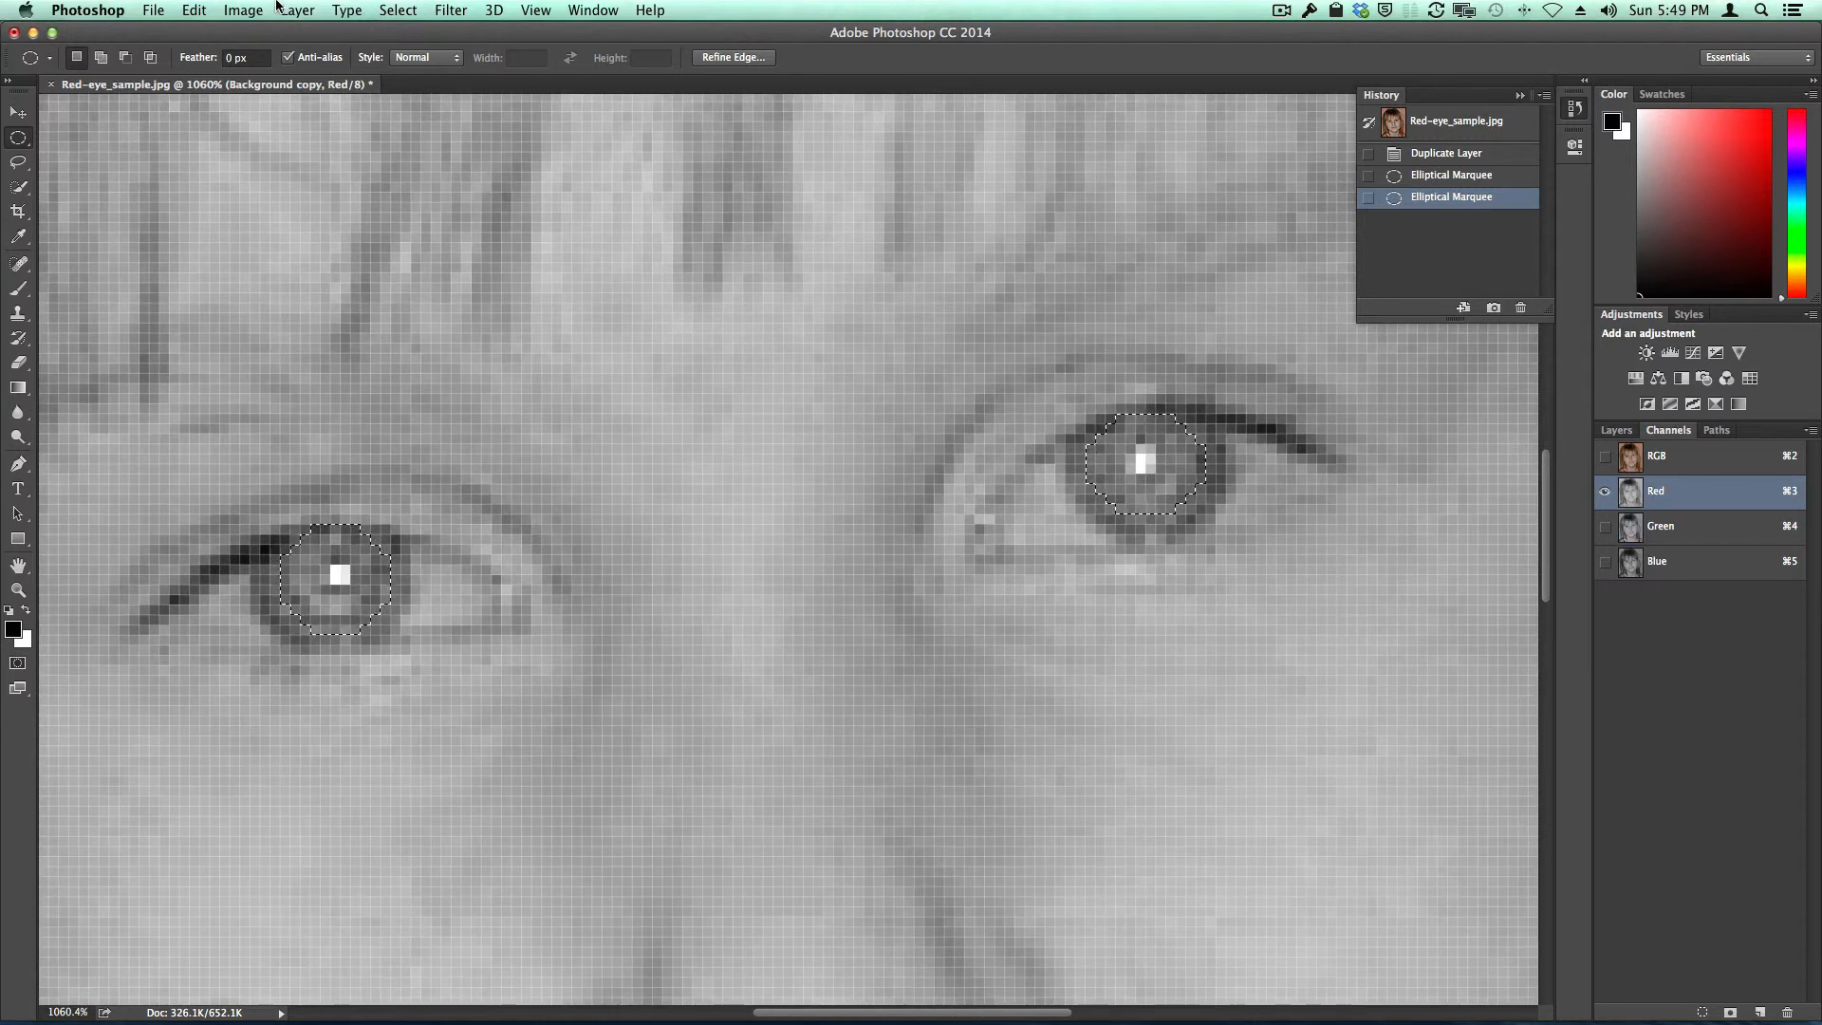
pyautogui.click(191, 9)
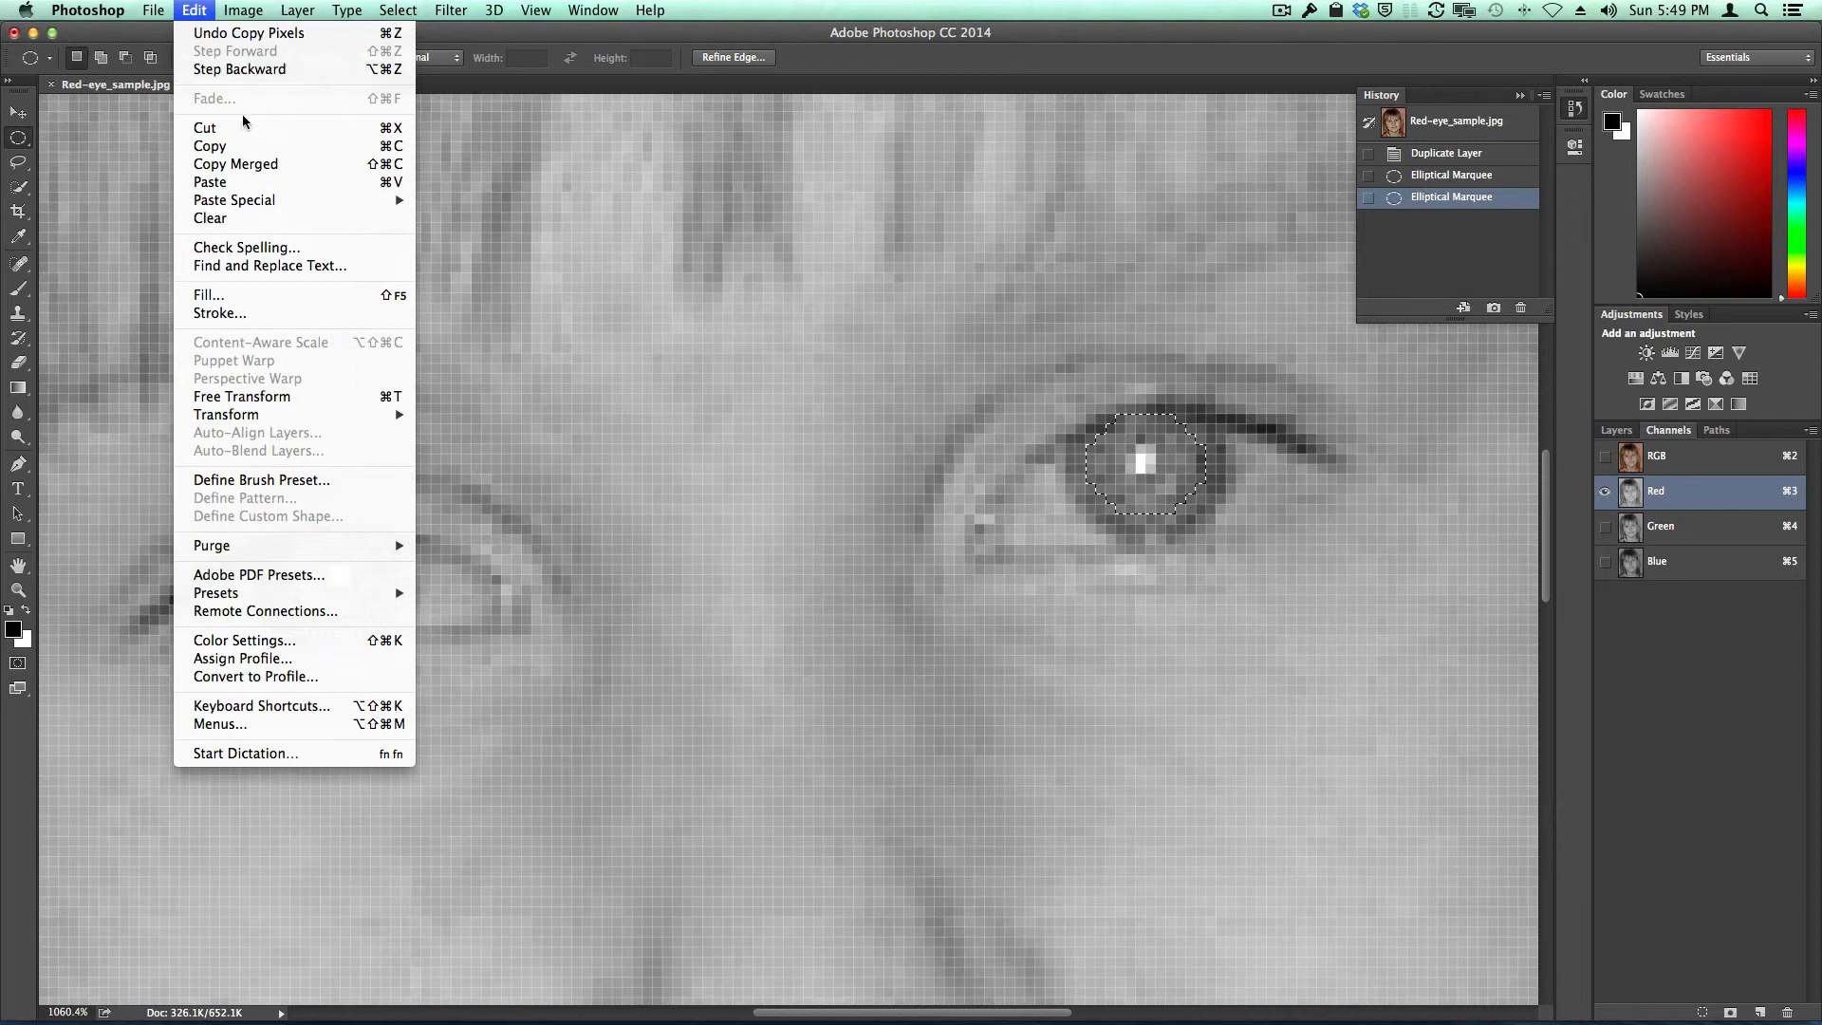
pyautogui.click(256, 183)
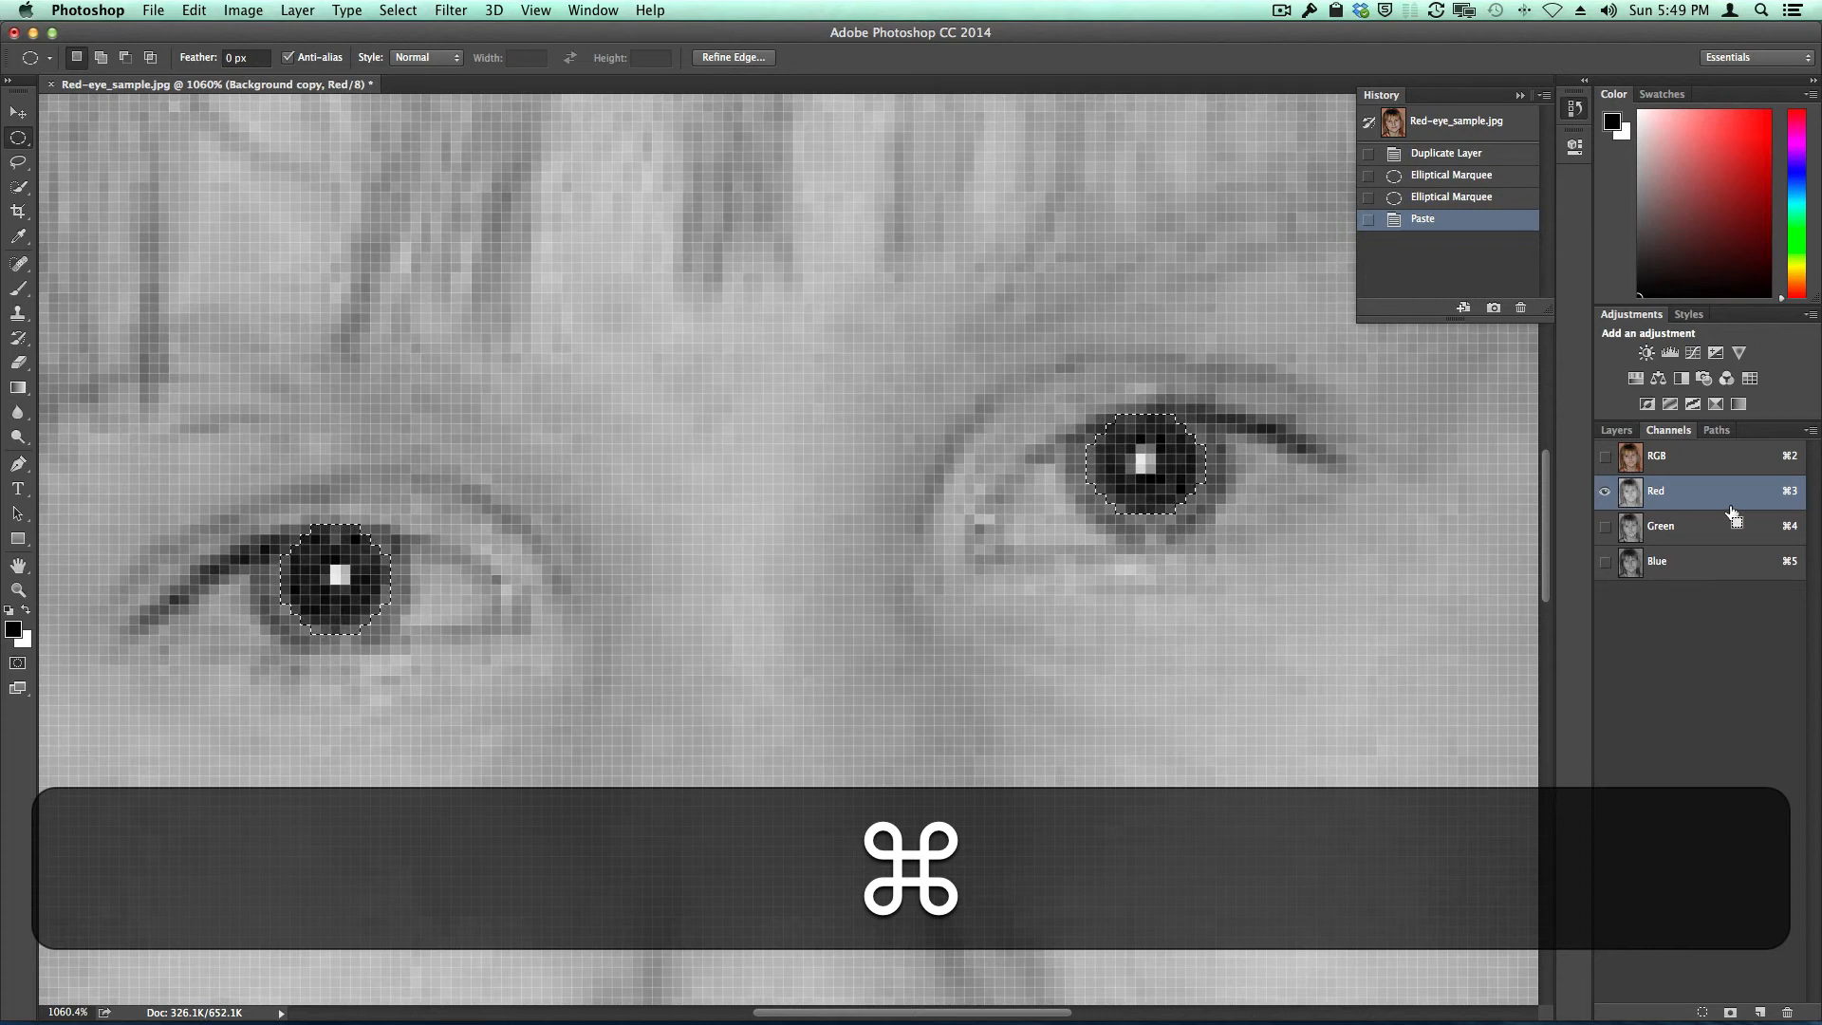
# - Deselect the pupils and show the whole photo in the RGB composite
pyautogui.press('super+d')
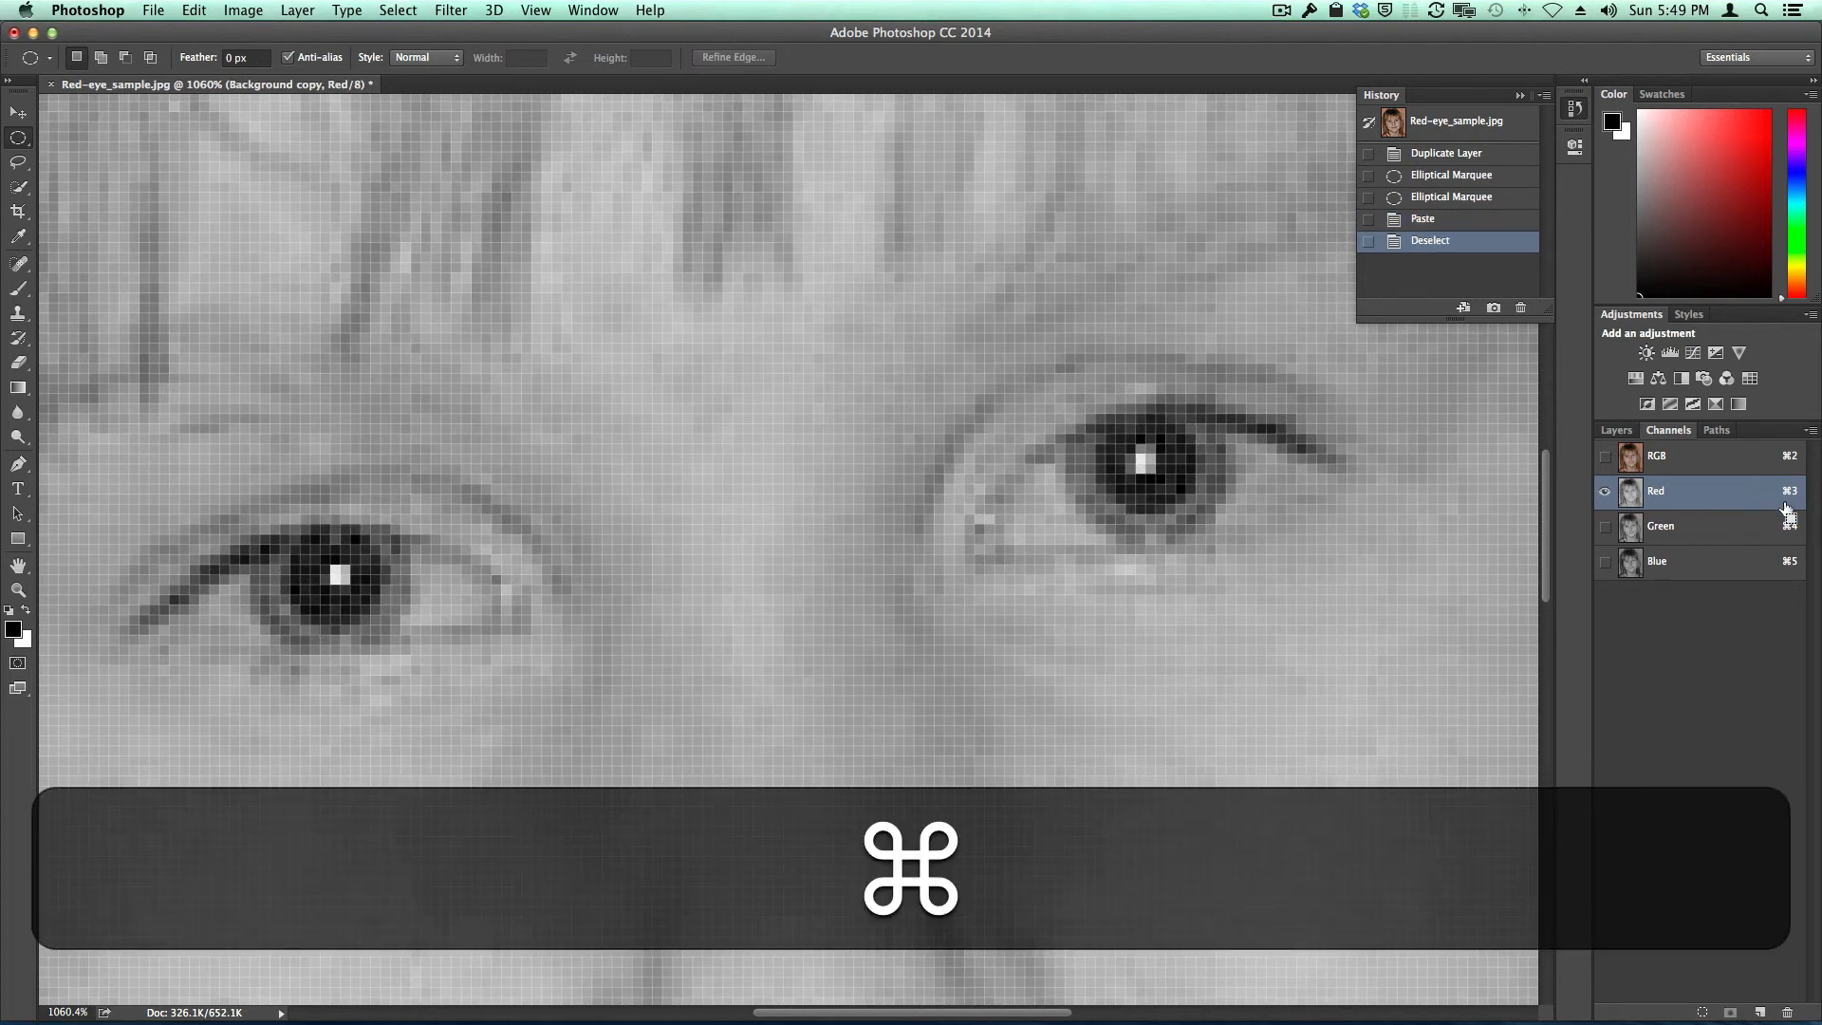
pyautogui.press('super+0')
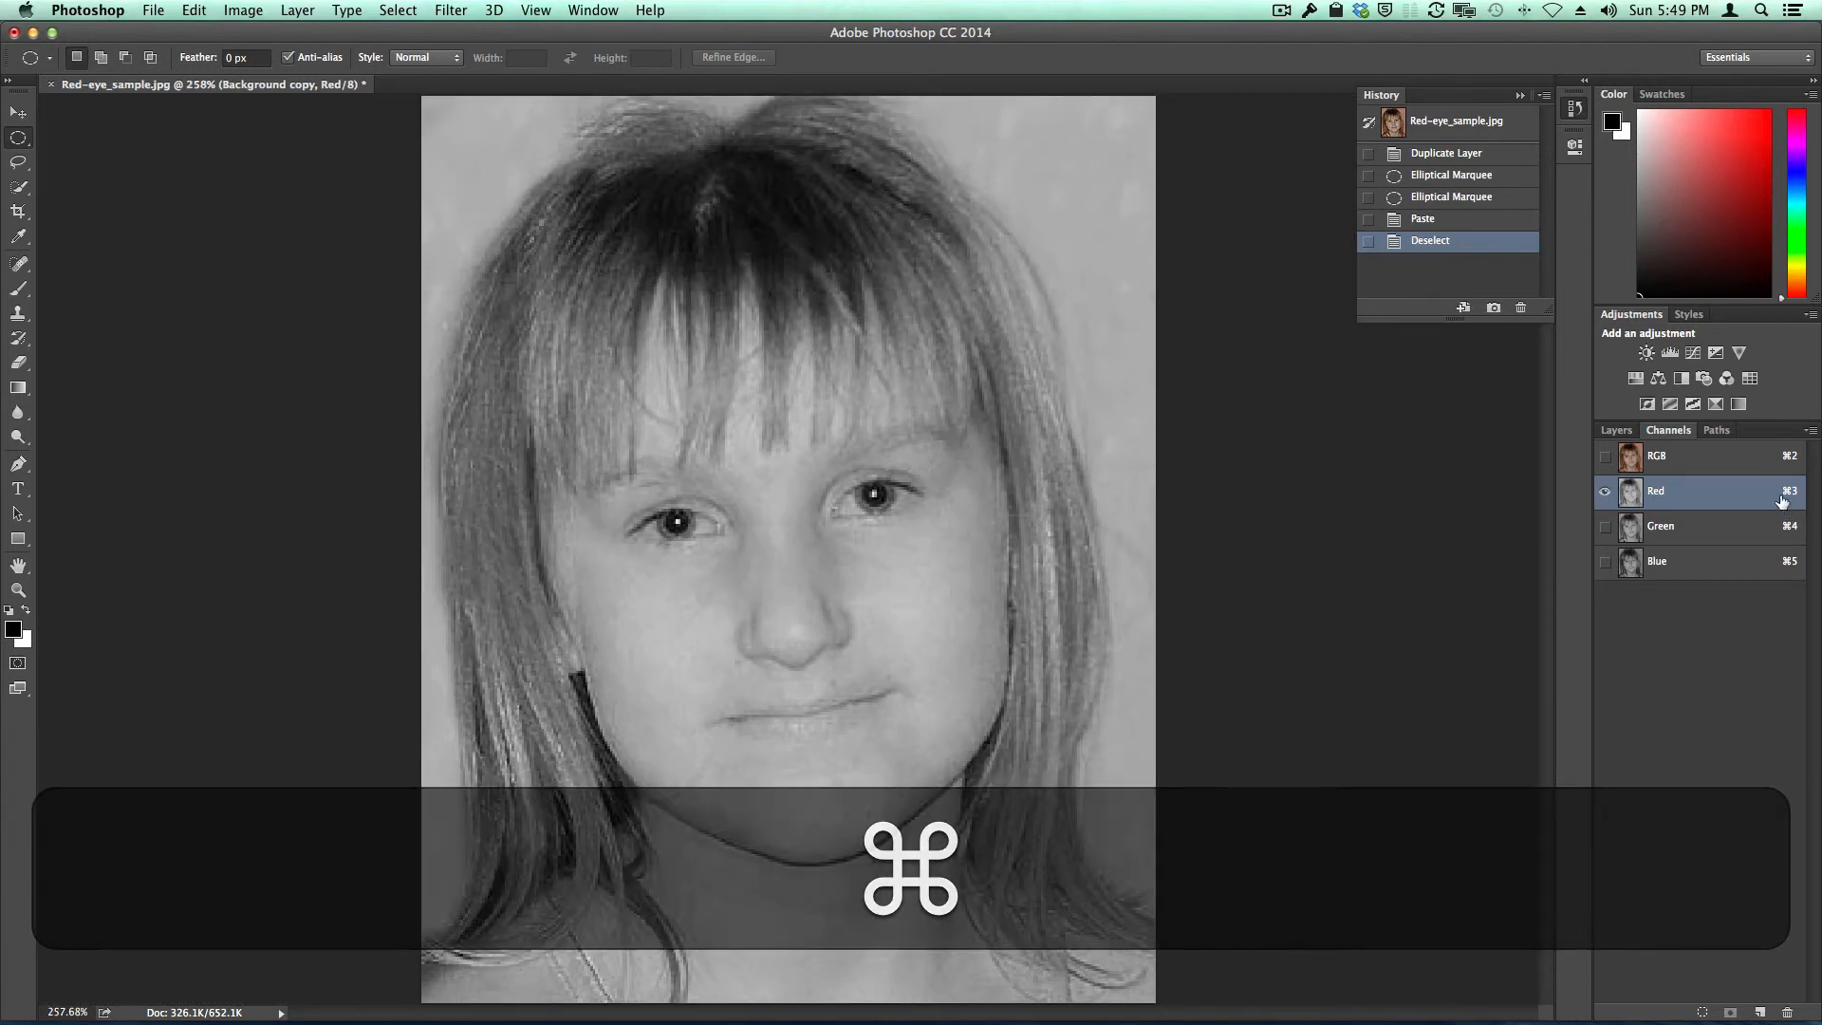
pyautogui.click(1736, 458)
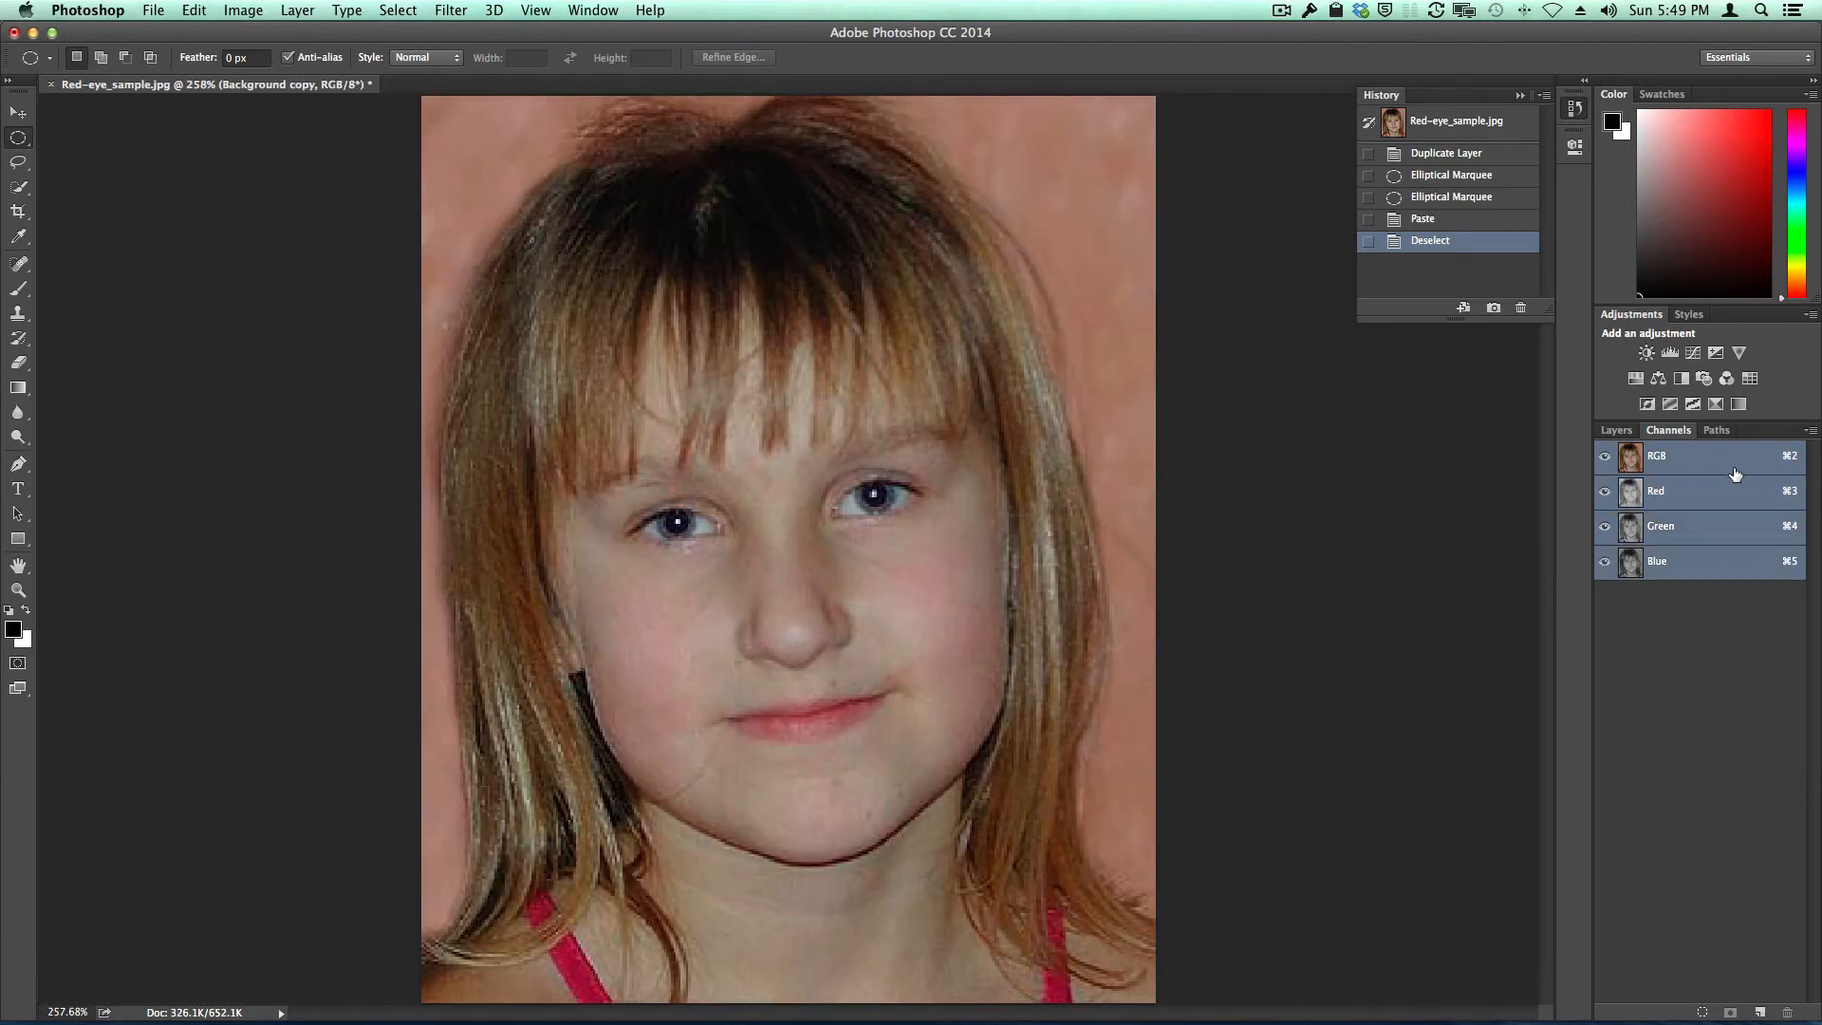
# - Hide and show the Background copy layer to compare the eyes before and after the correction
pyautogui.click(1613, 434)
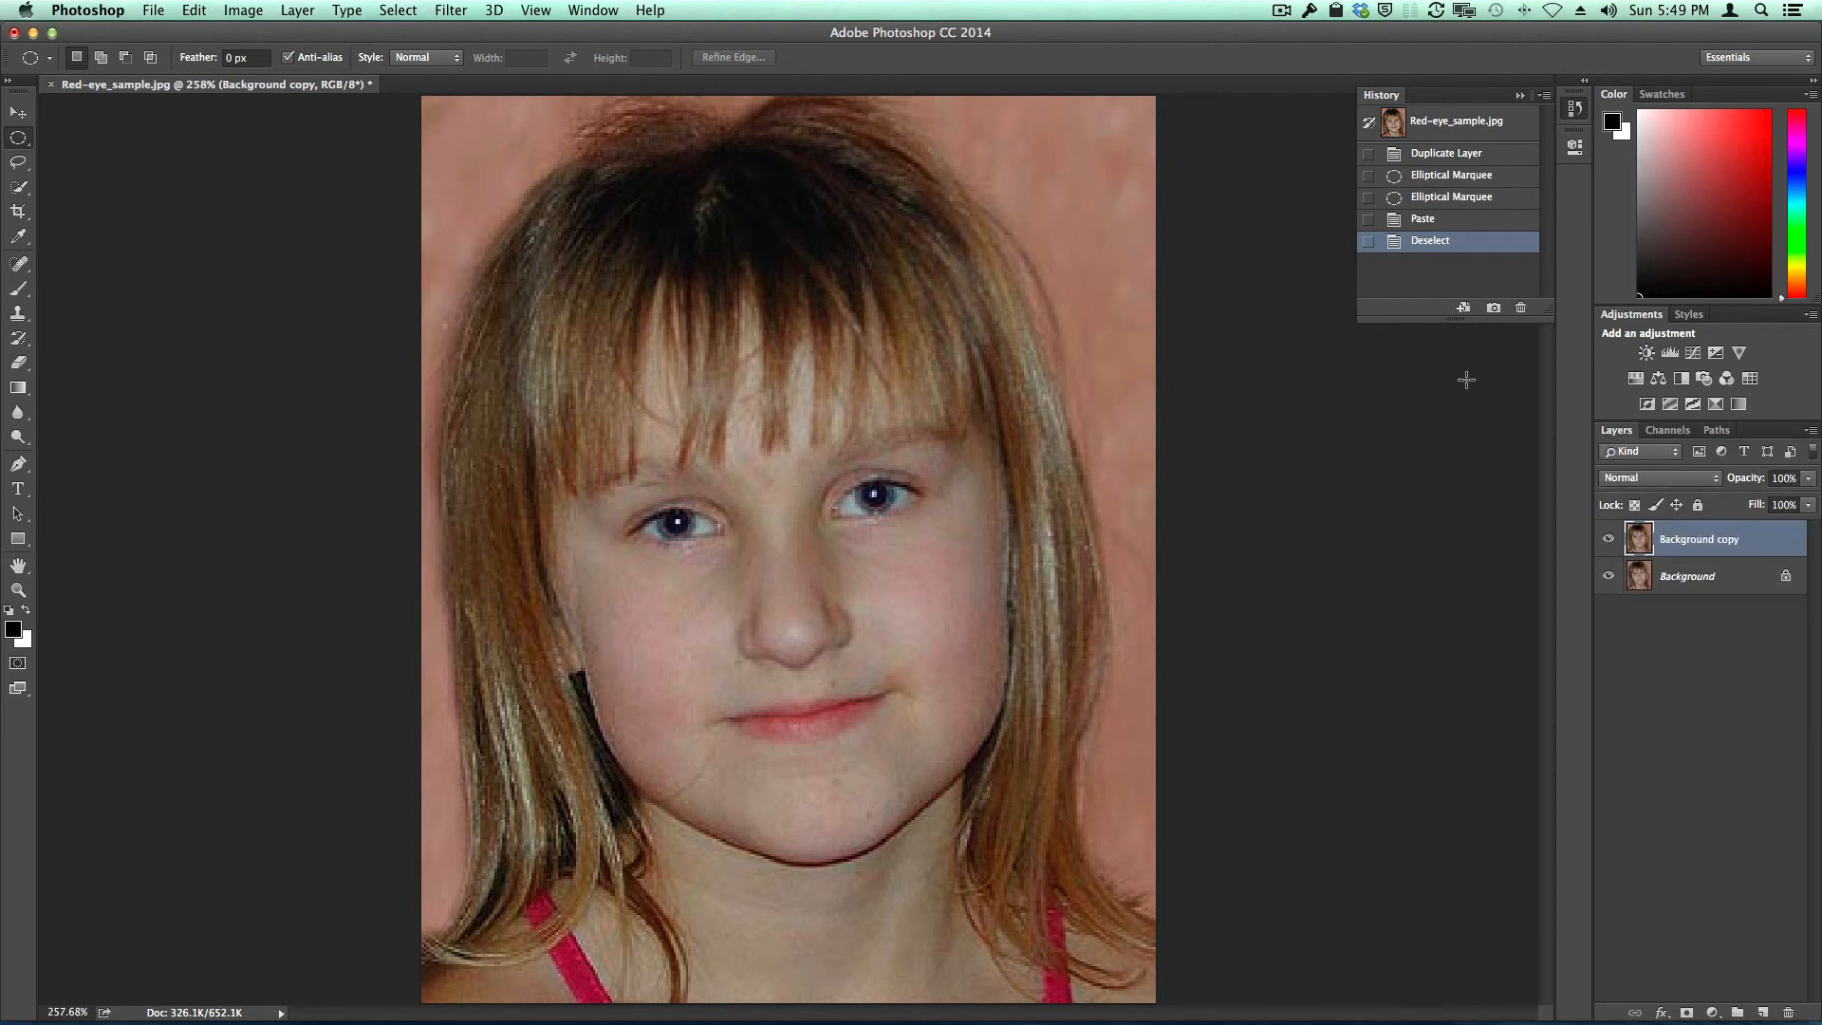
pyautogui.click(1607, 540)
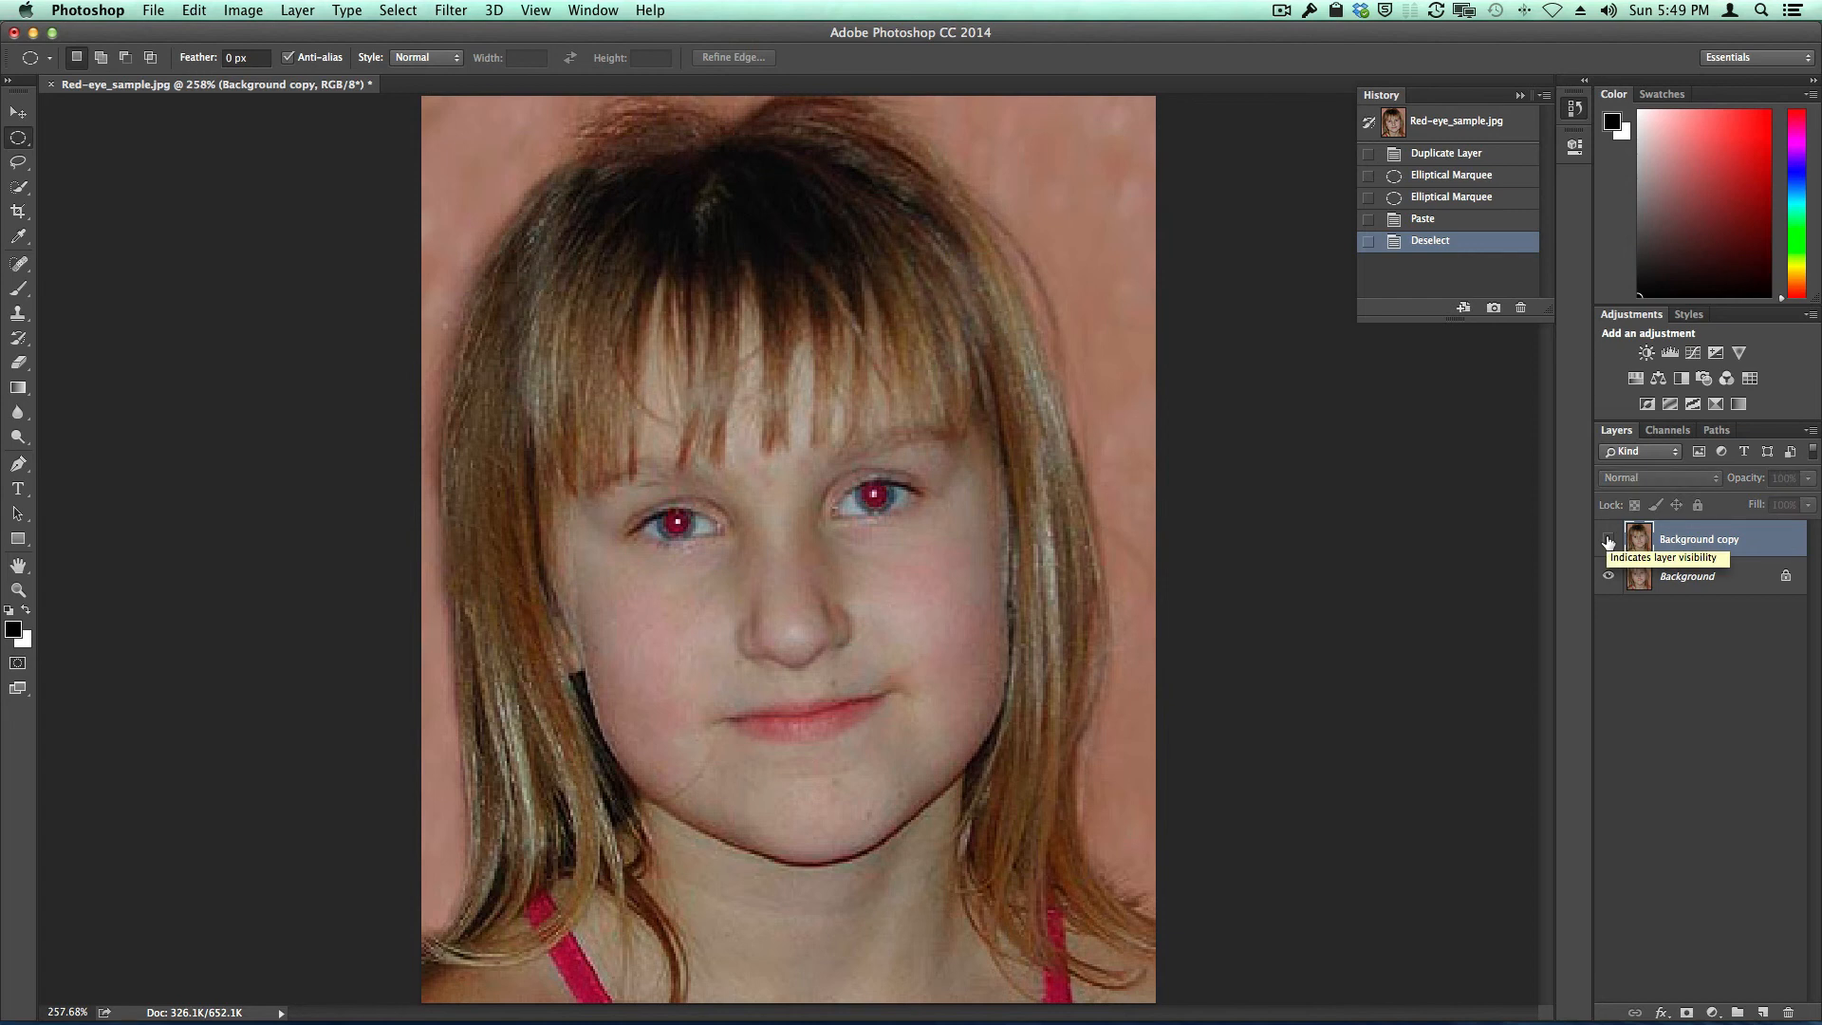
pyautogui.click(1607, 540)
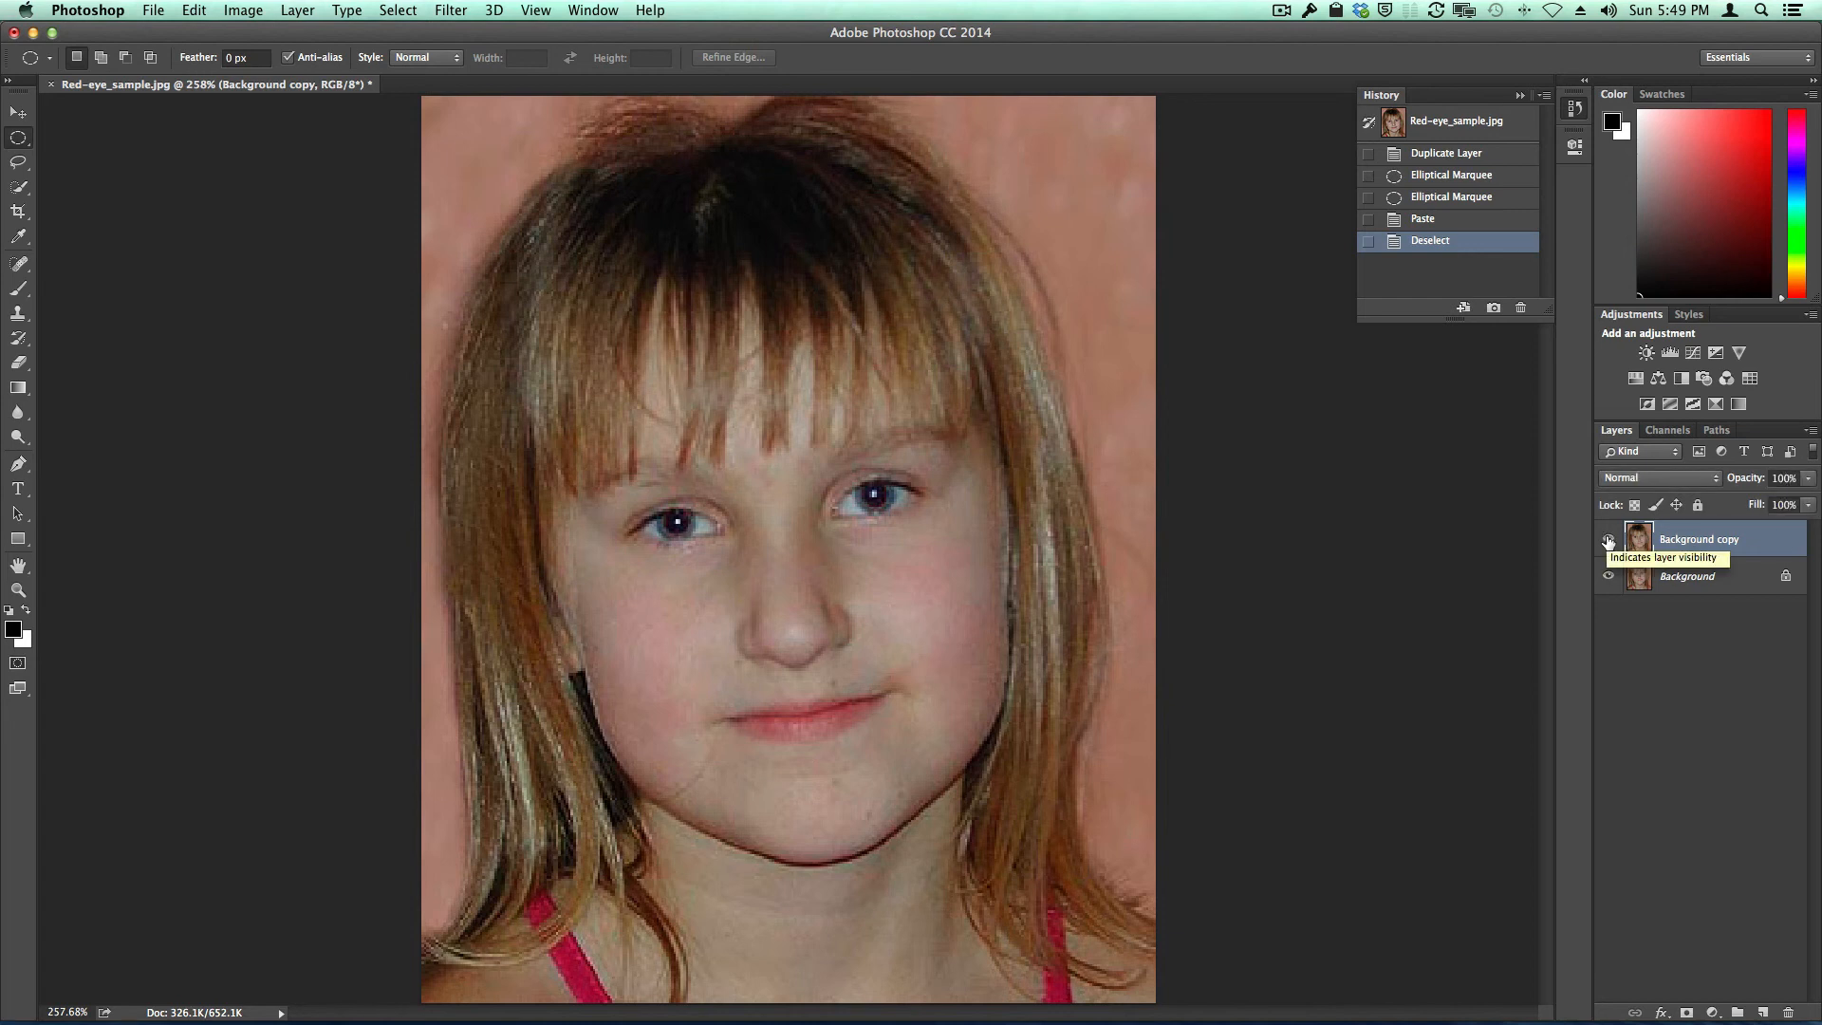